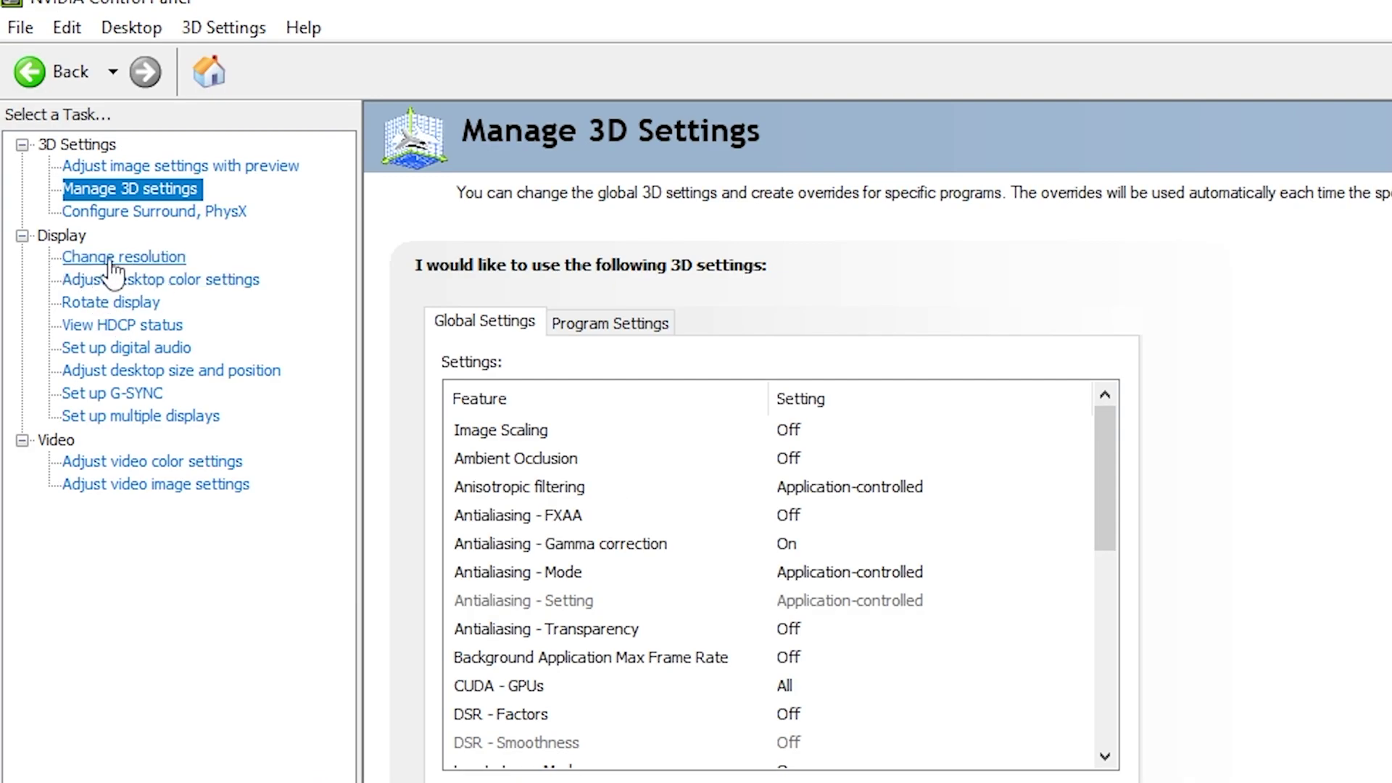
- Under Change Resolution > Customize, enable resolutions not exposed by the display
left_click(111, 261)
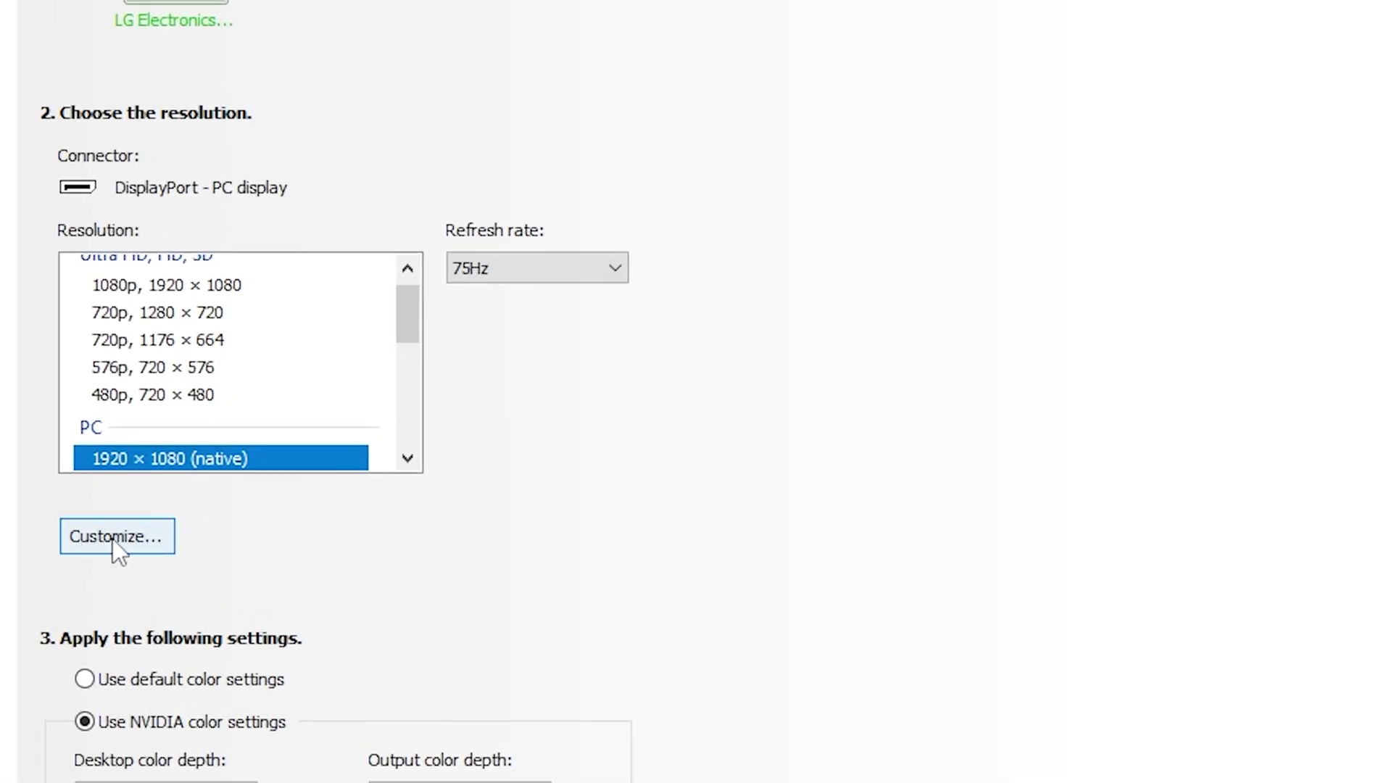
left_click(100, 542)
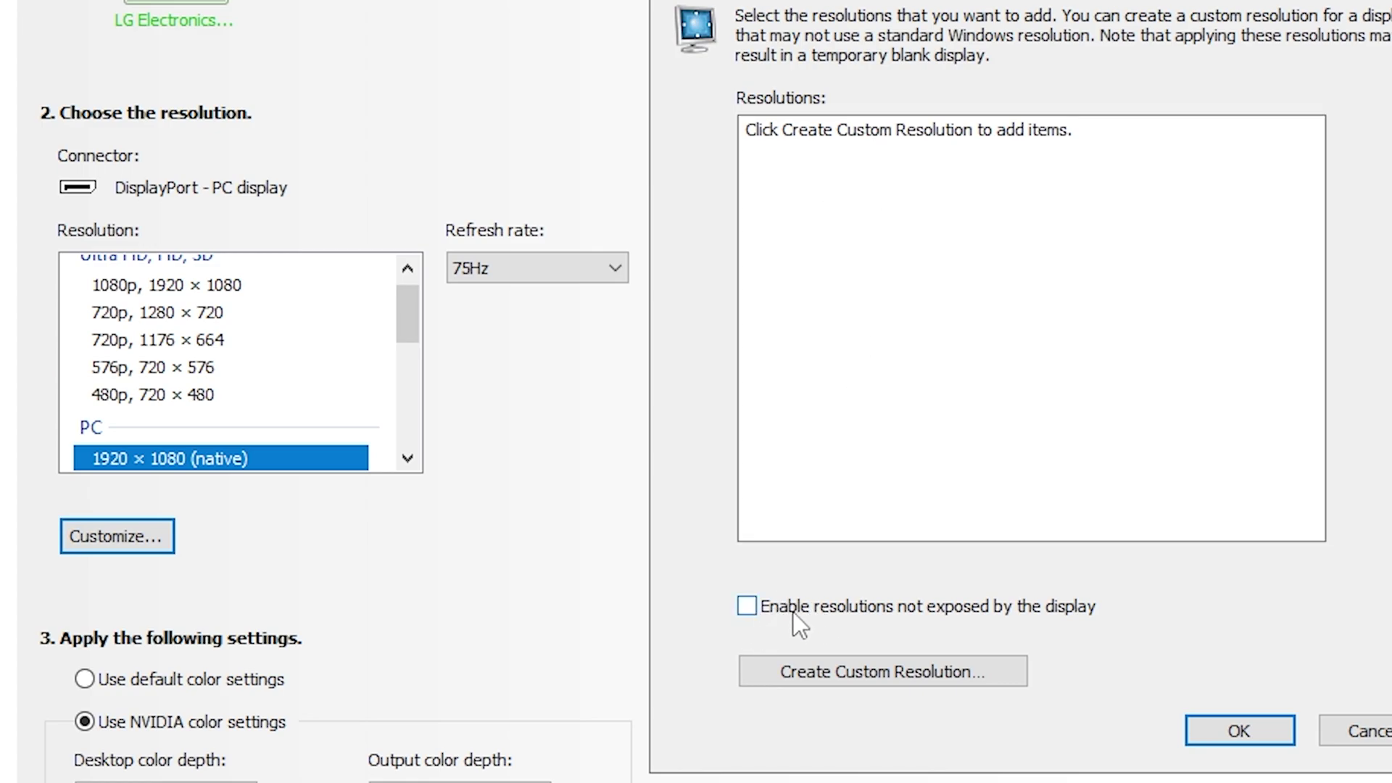
left_click(750, 611)
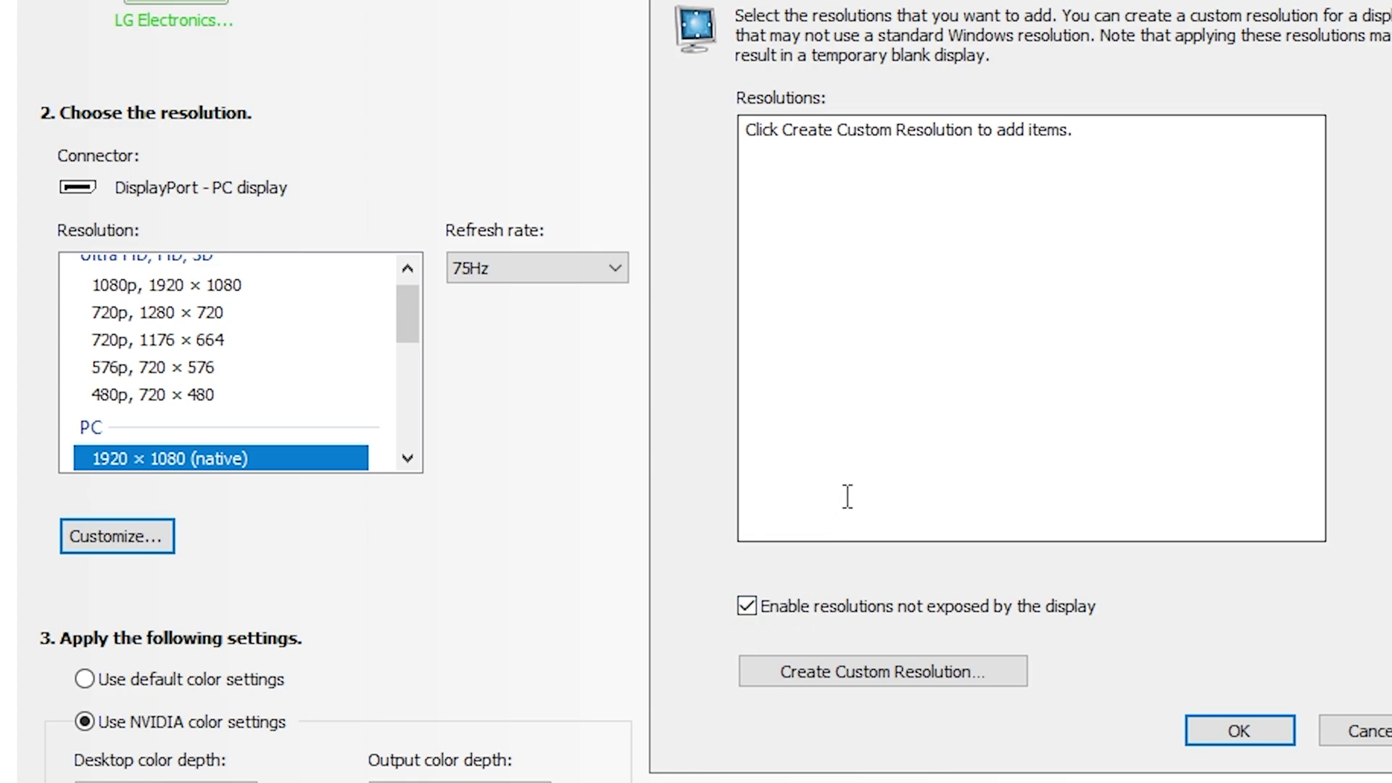
- Create a custom resolution with 1728 horizontal pixels at a 75 Hz refresh rate
left_click(898, 671)
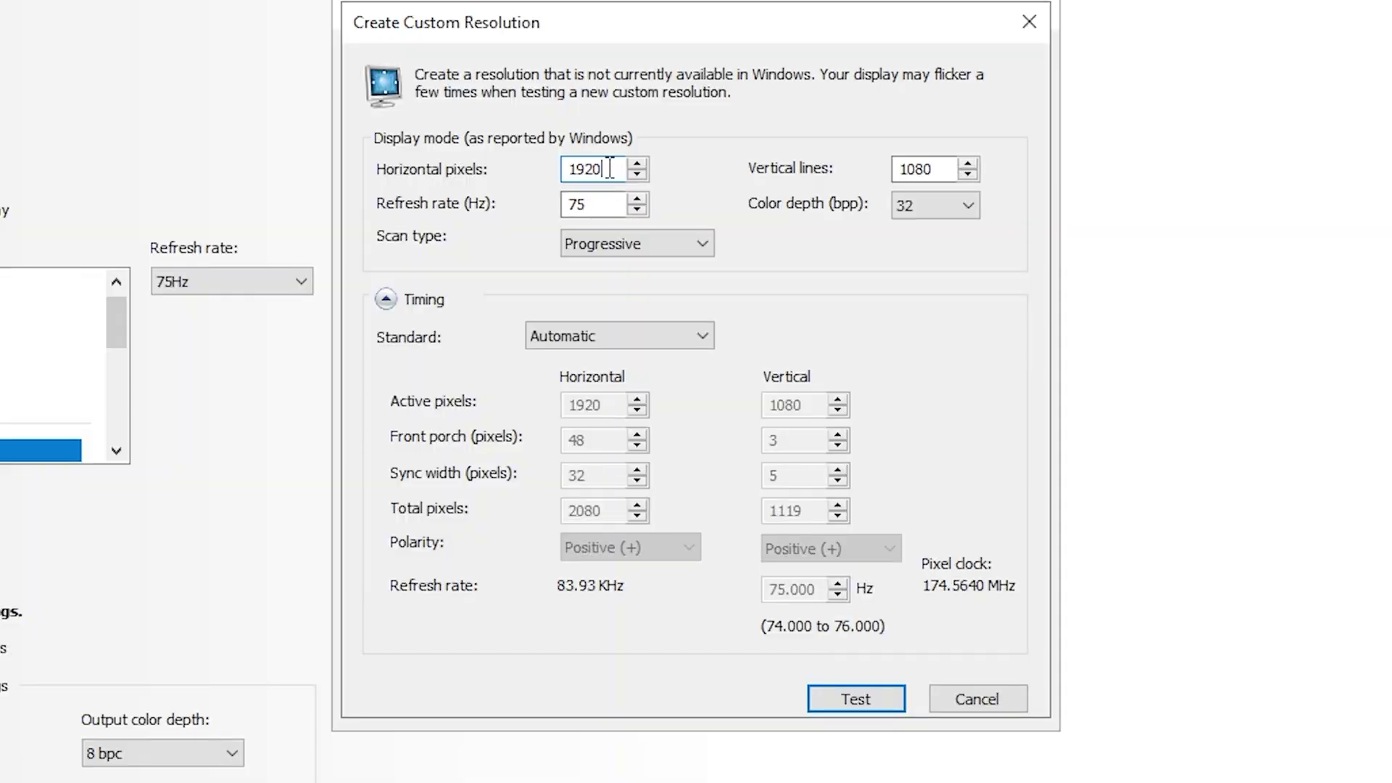
key("BackSpace")
key("BackSpace")
key("BackSpace")
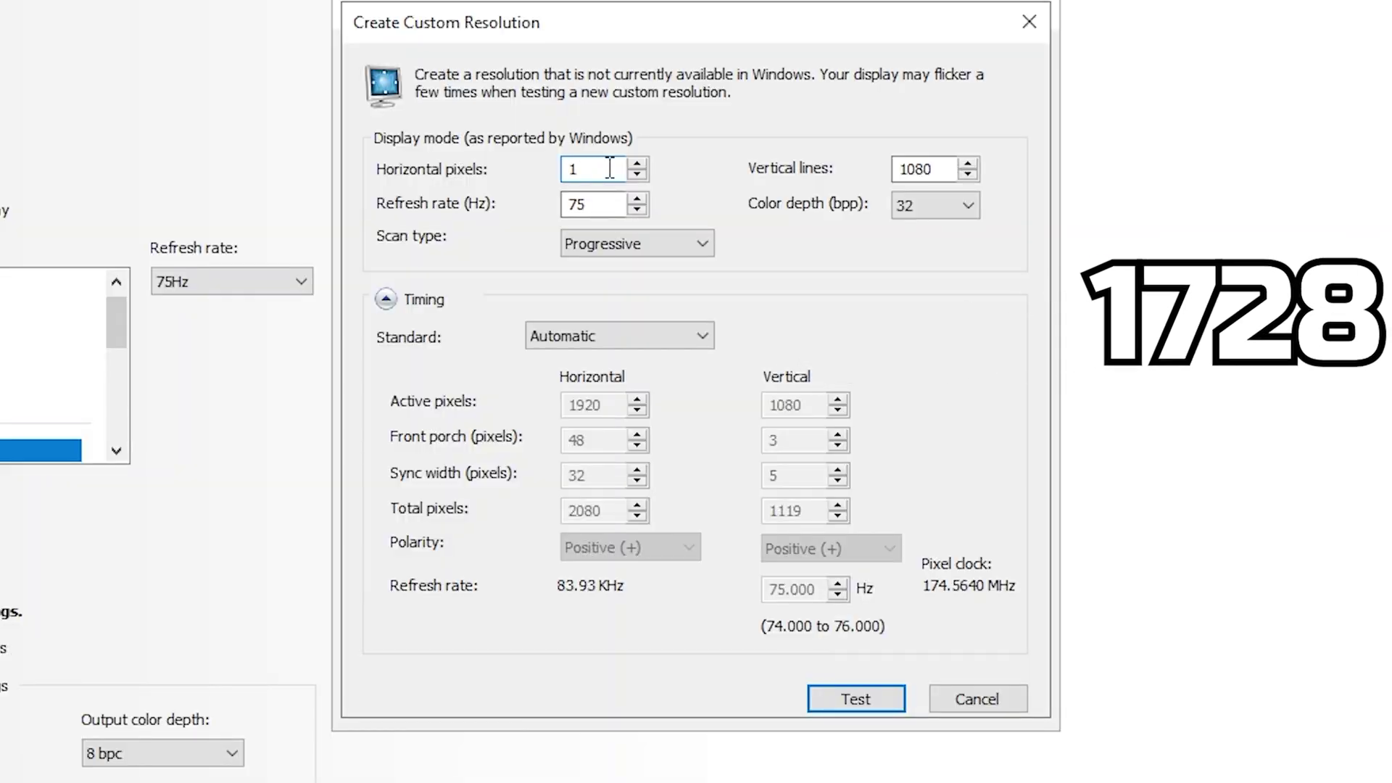
type("728")
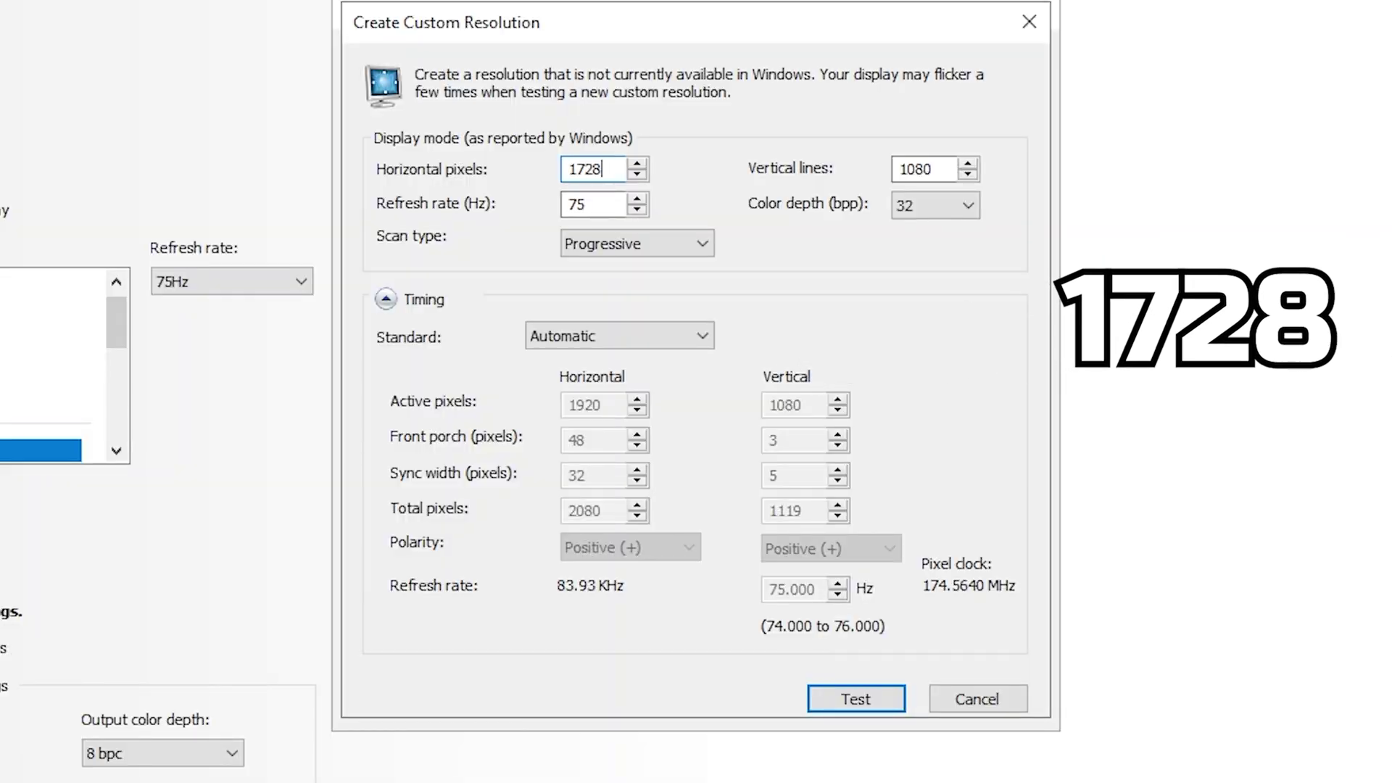
double_click(592, 203)
left_click_drag(594, 204, 558, 213)
type("75")
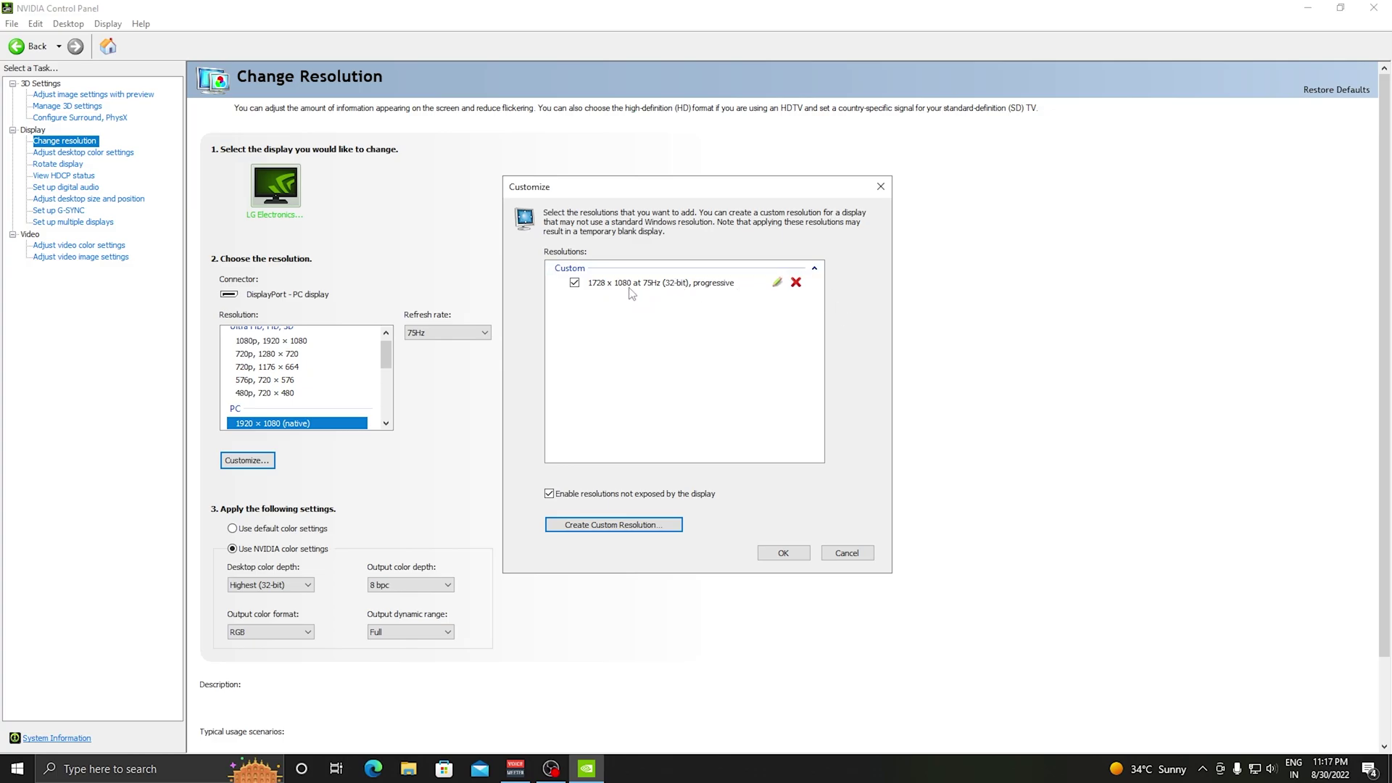
- Close Customize and select the Custom 1728 × 1080 entry in the Resolution list
left_click(773, 553)
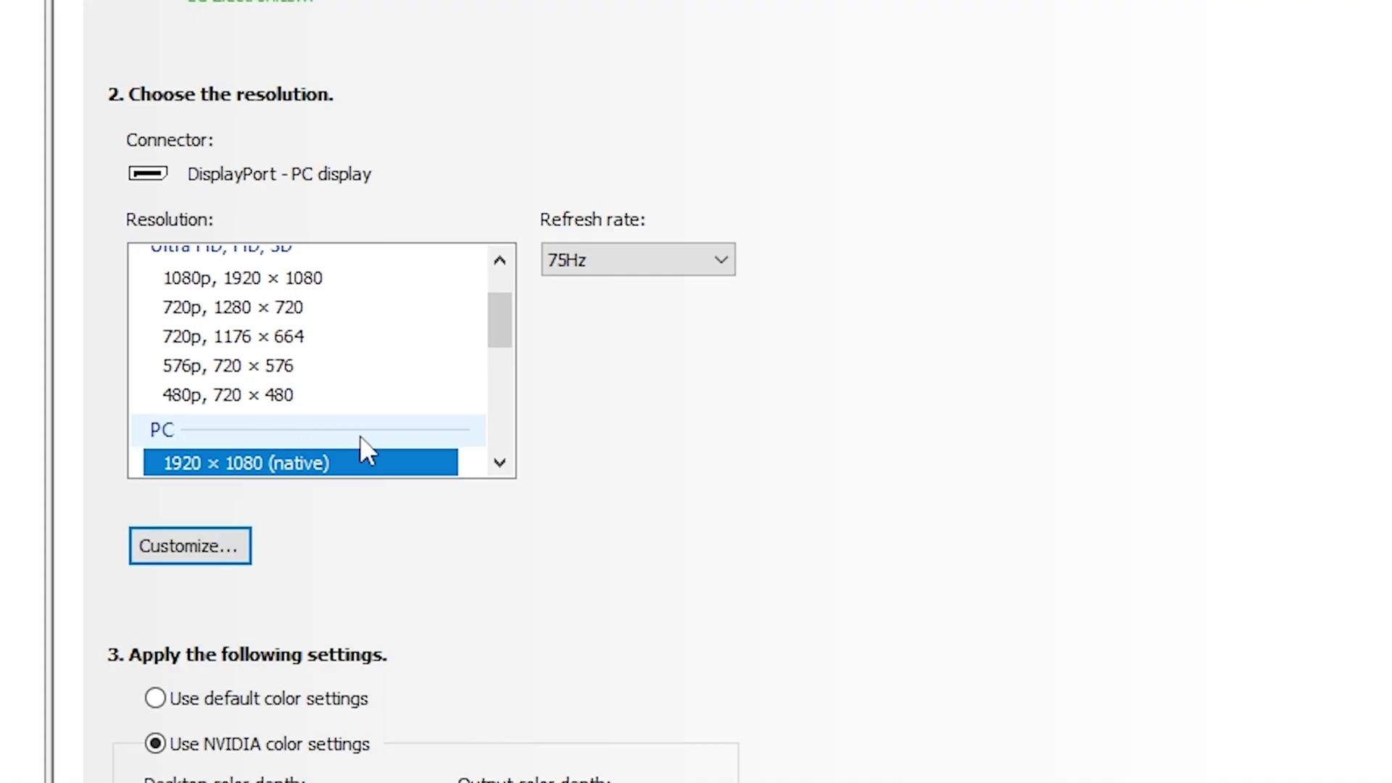
scroll(326, 406, "down", 3)
scroll(398, 395, "up", 2)
scroll(386, 366, "up", 2)
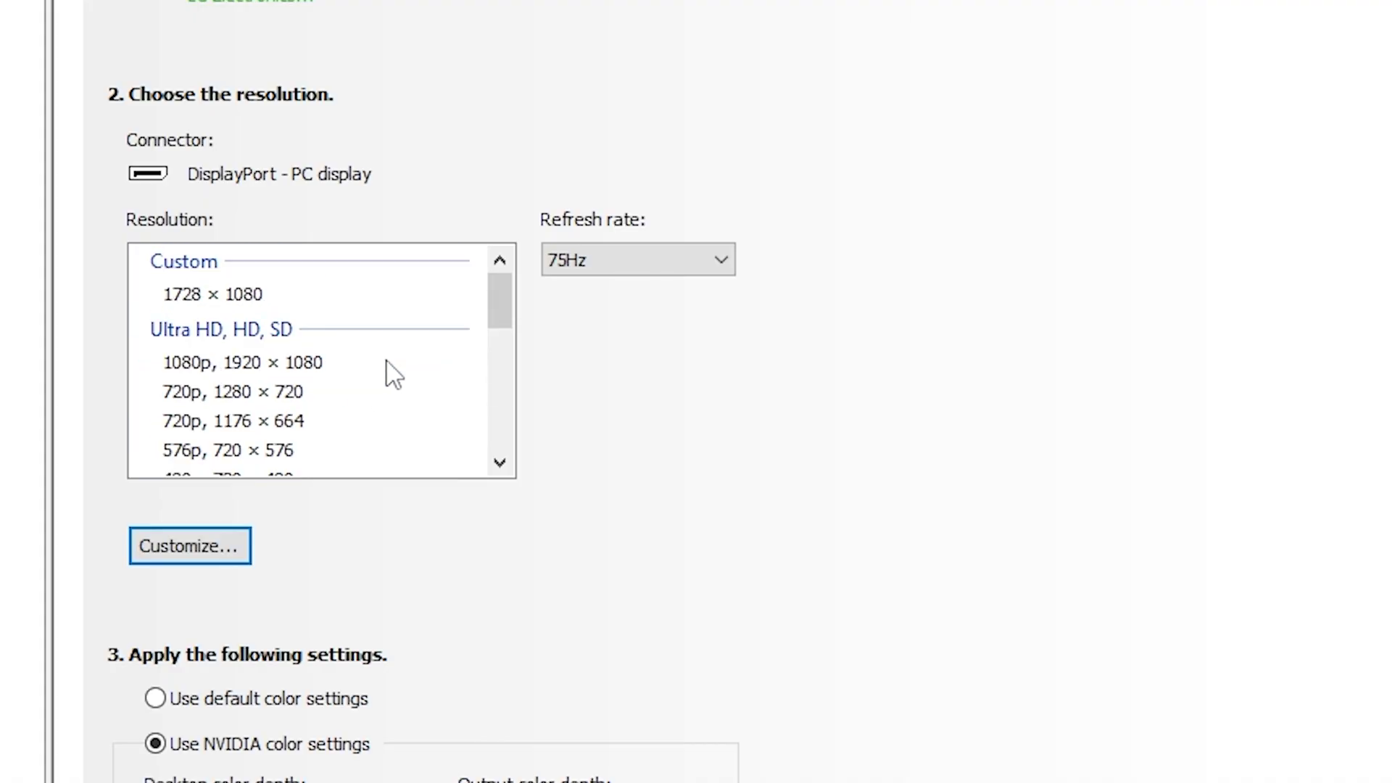
left_click(261, 304)
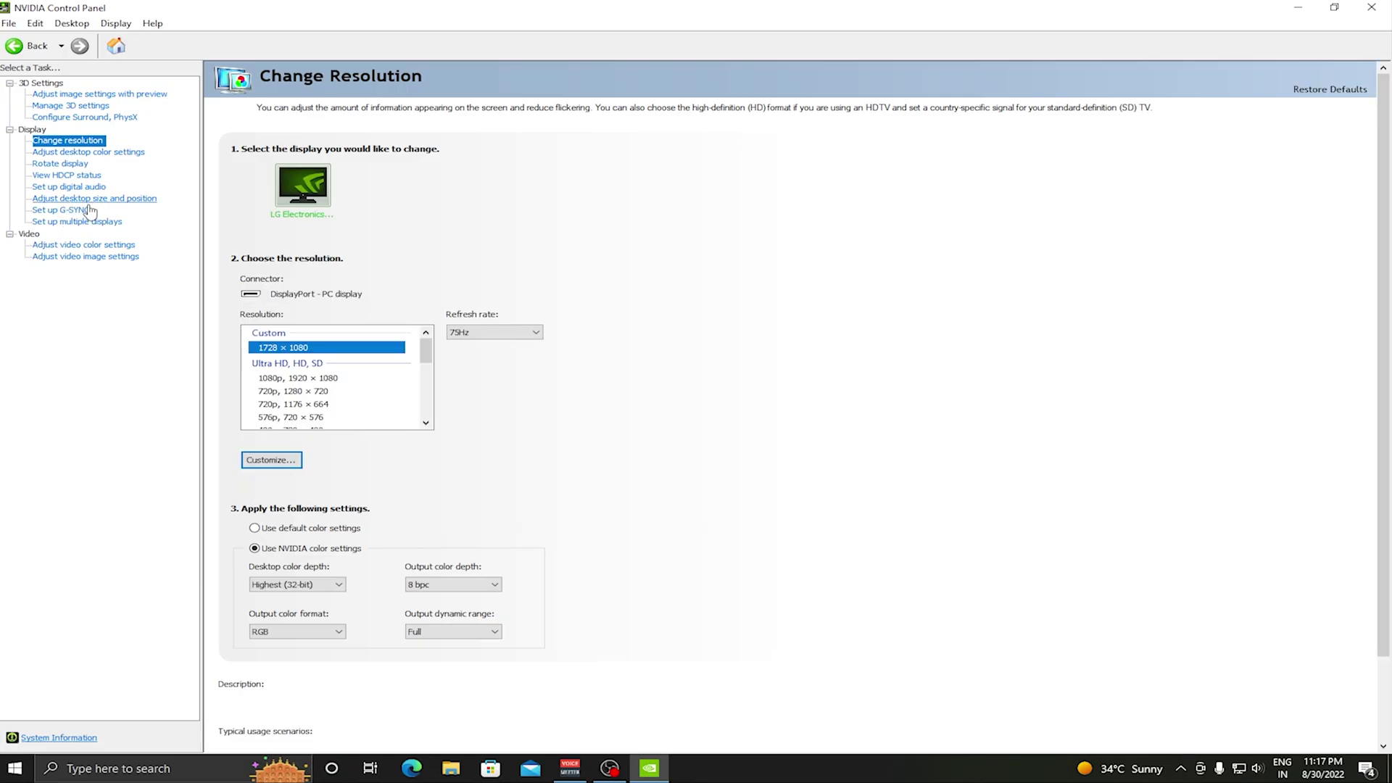
- In Adjust Desktop Size and Position, keep Full-screen scaling performed on the Display
left_click(93, 199)
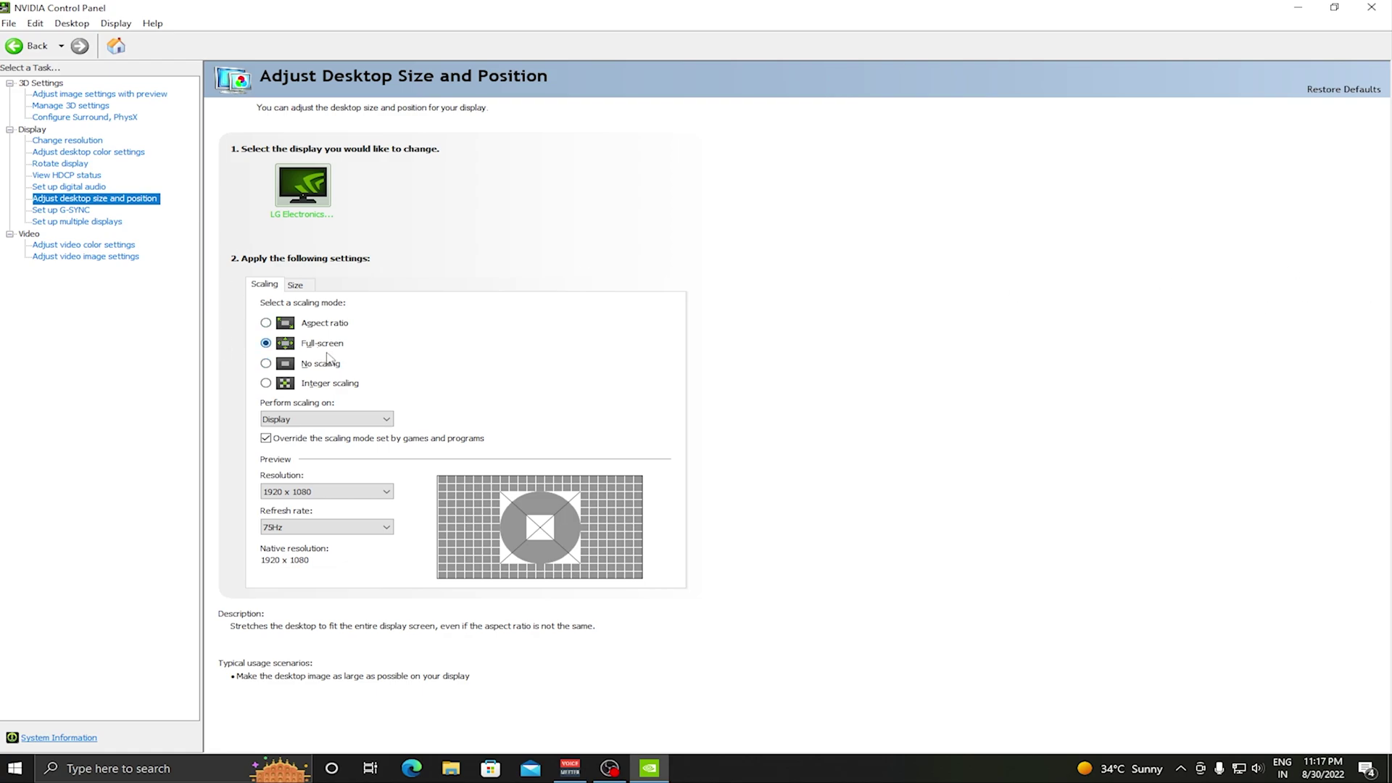
left_click(325, 420)
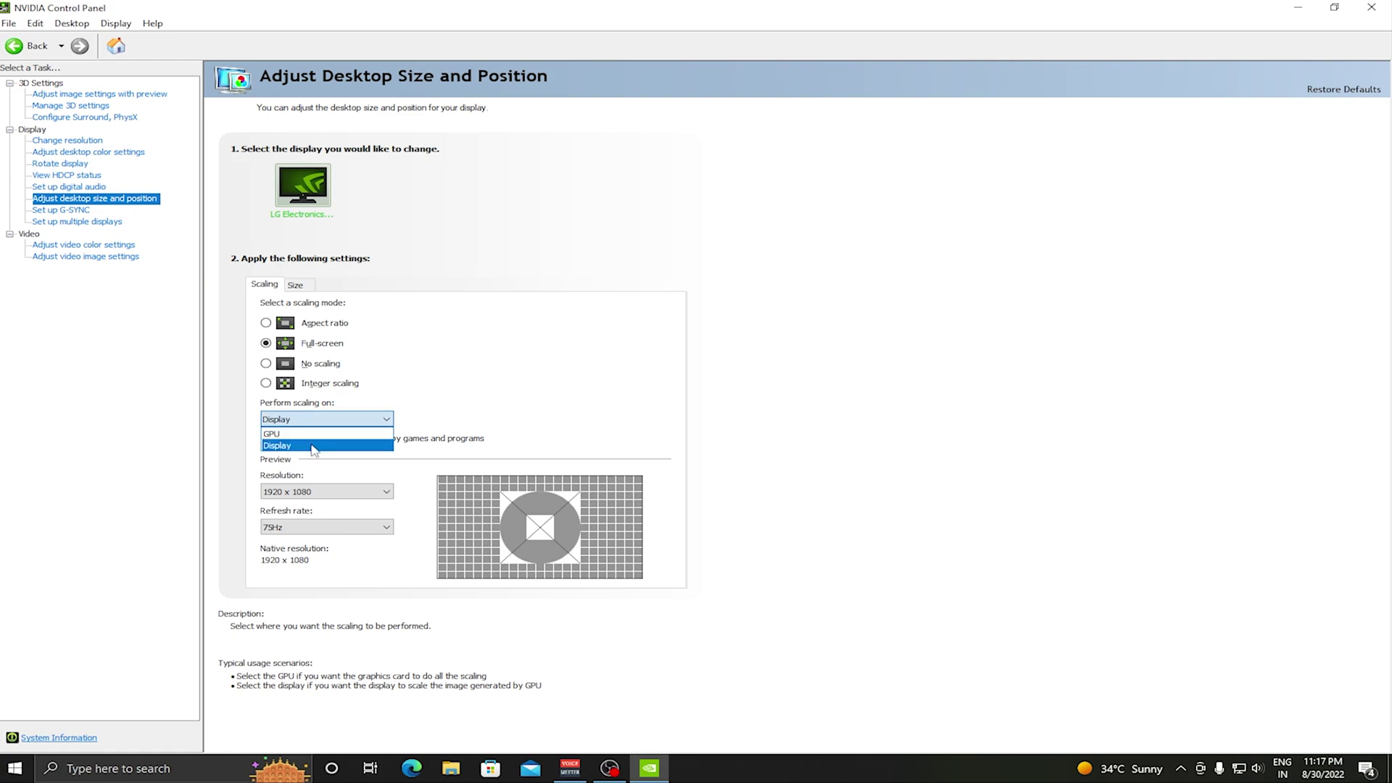
left_click(416, 448)
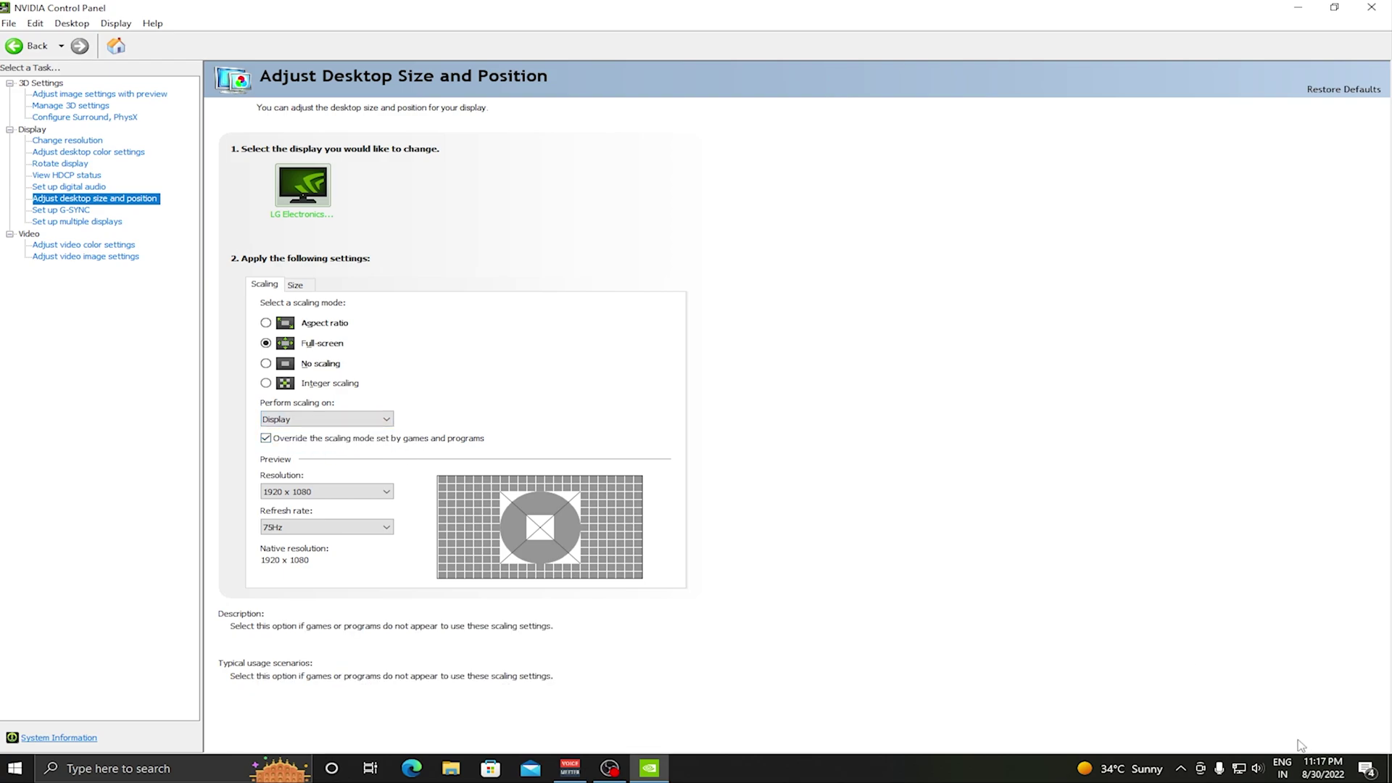
- Close NVIDIA Control Panel and refresh the Windows desktop twice
left_click(1371, 7)
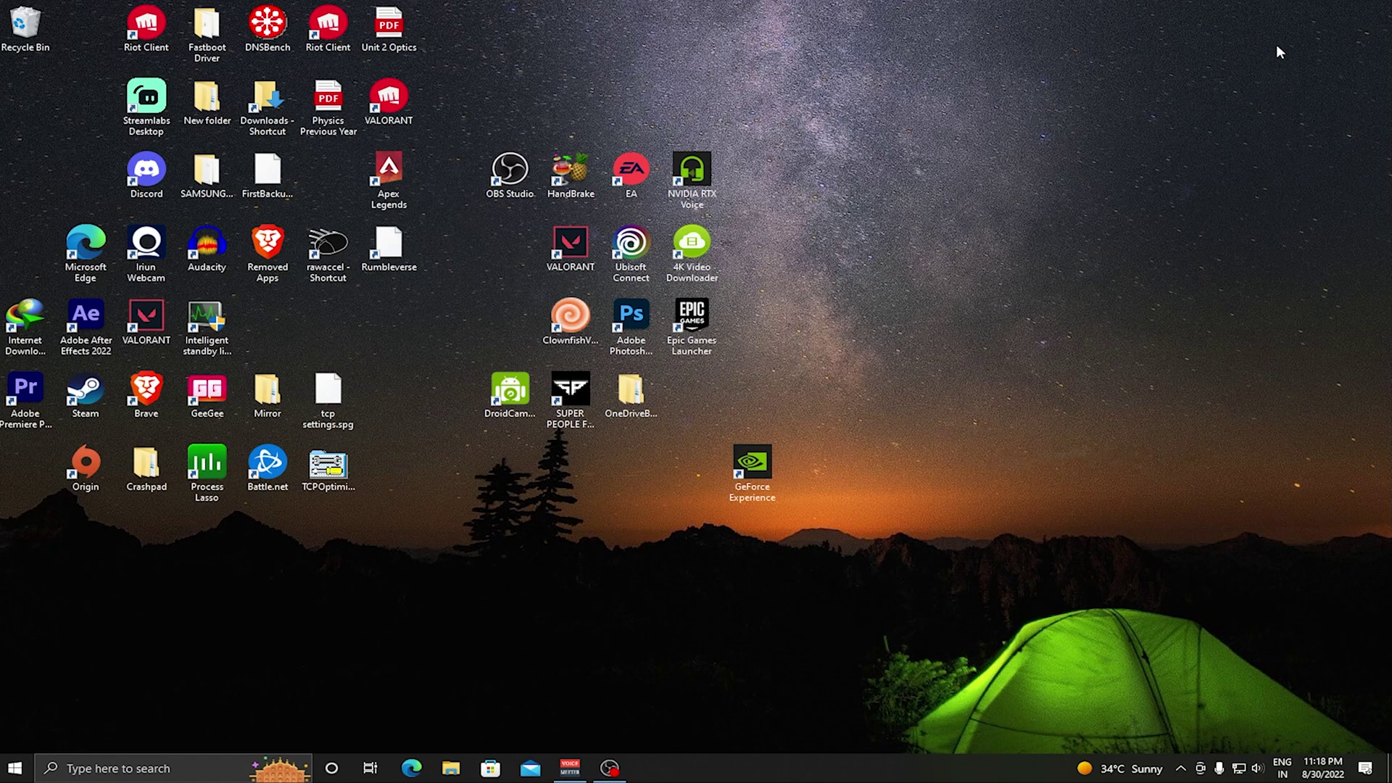
right_click(802, 366)
left_click(839, 402)
right_click(499, 222)
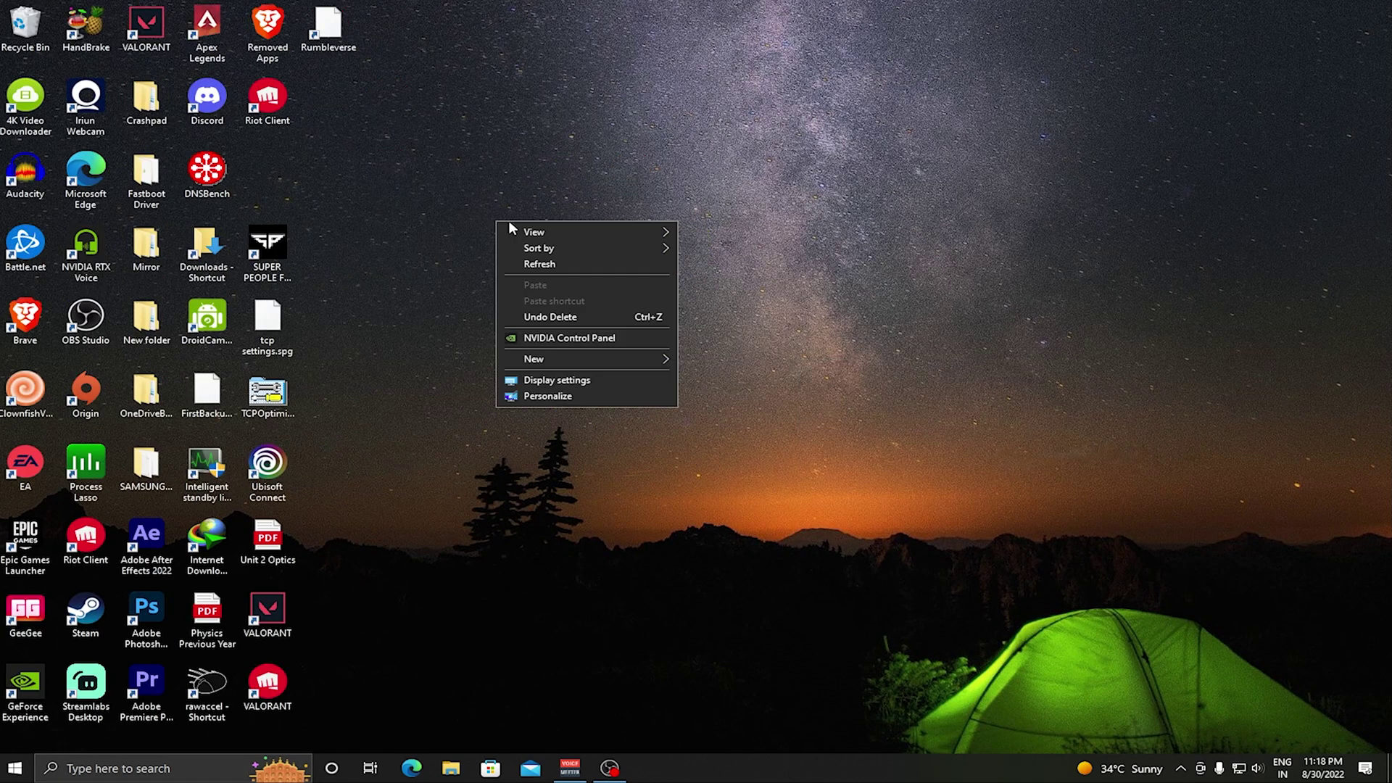
left_click(550, 265)
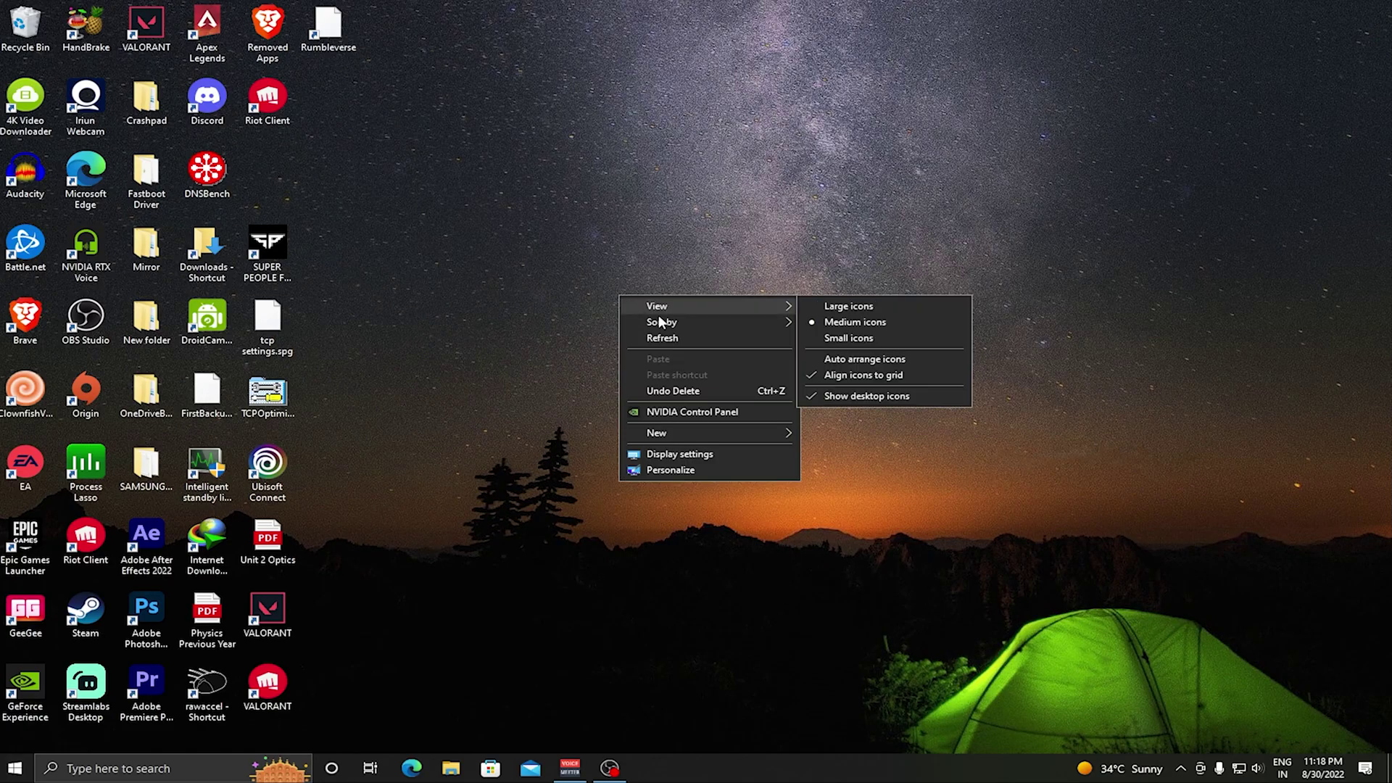
left_click(662, 350)
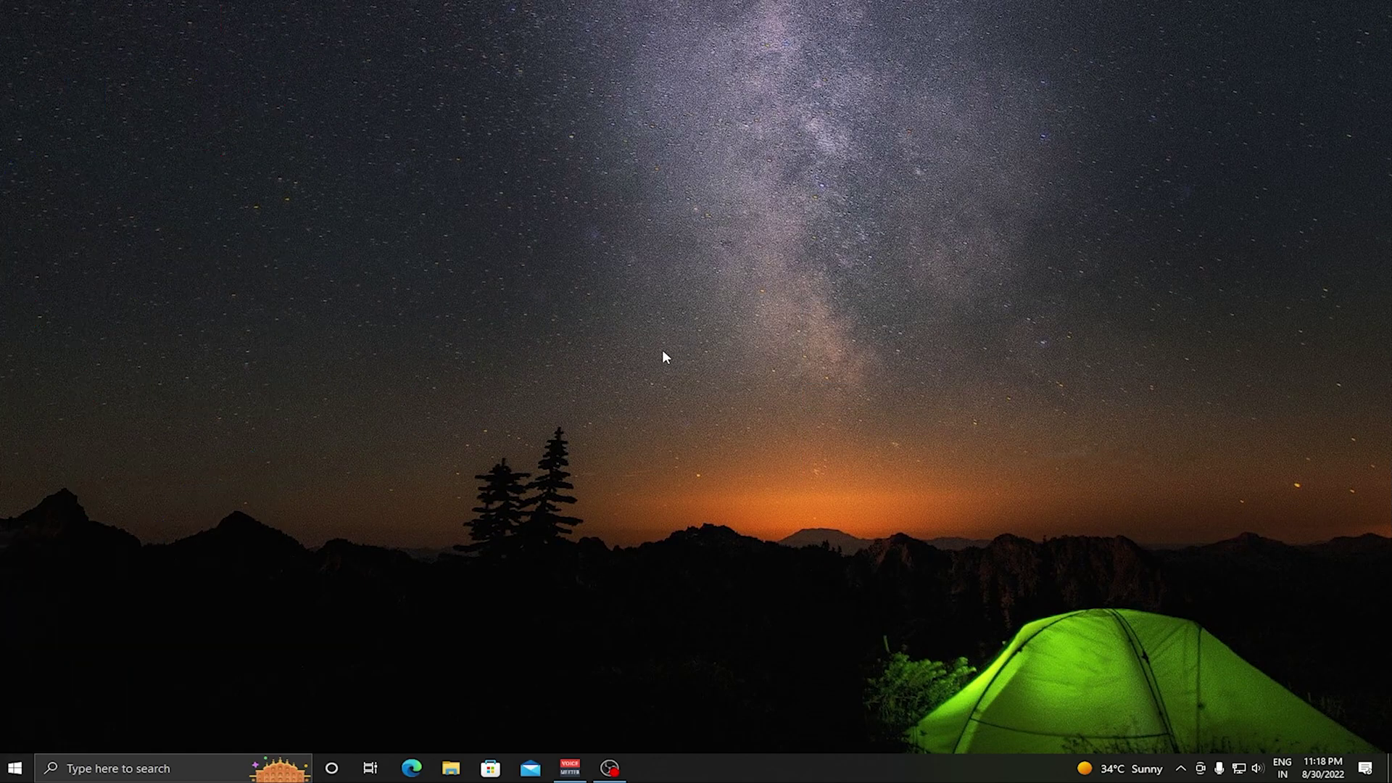
- Search Windows for 'saved' and open the Saved Games folder
left_click(110, 770)
type("saved")
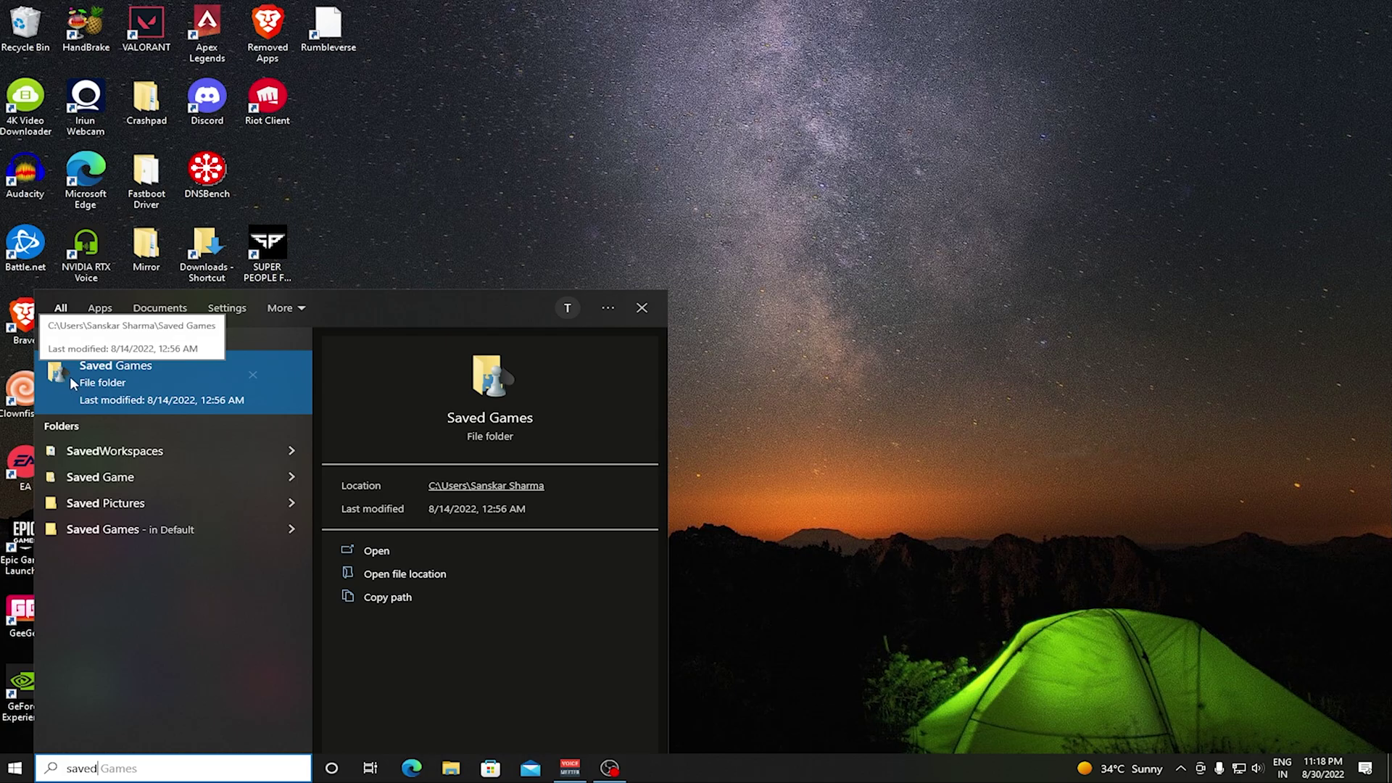
left_click(147, 375)
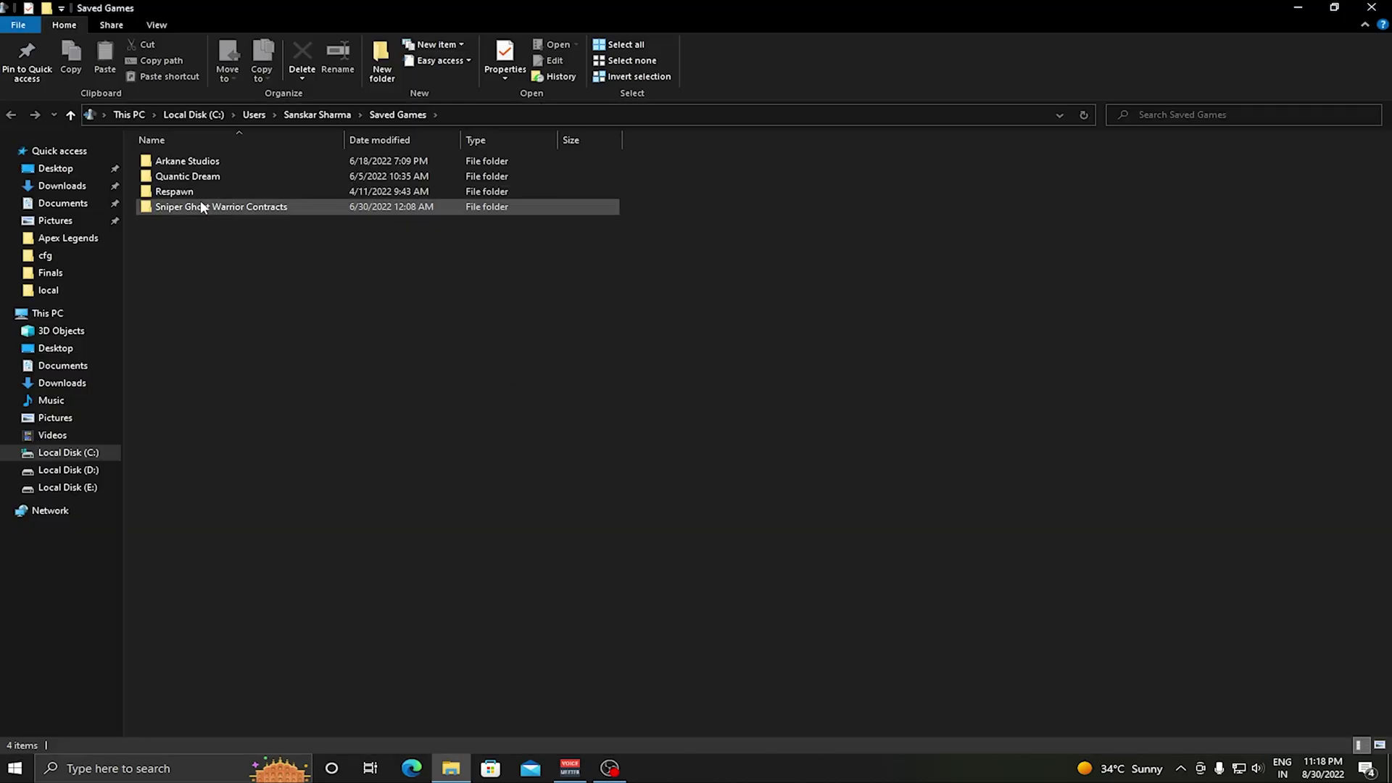
- Navigate into Respawn\Apex\local within Saved Games
double_click(199, 204)
key("alt+Left")
left_click(187, 194)
double_click(187, 194)
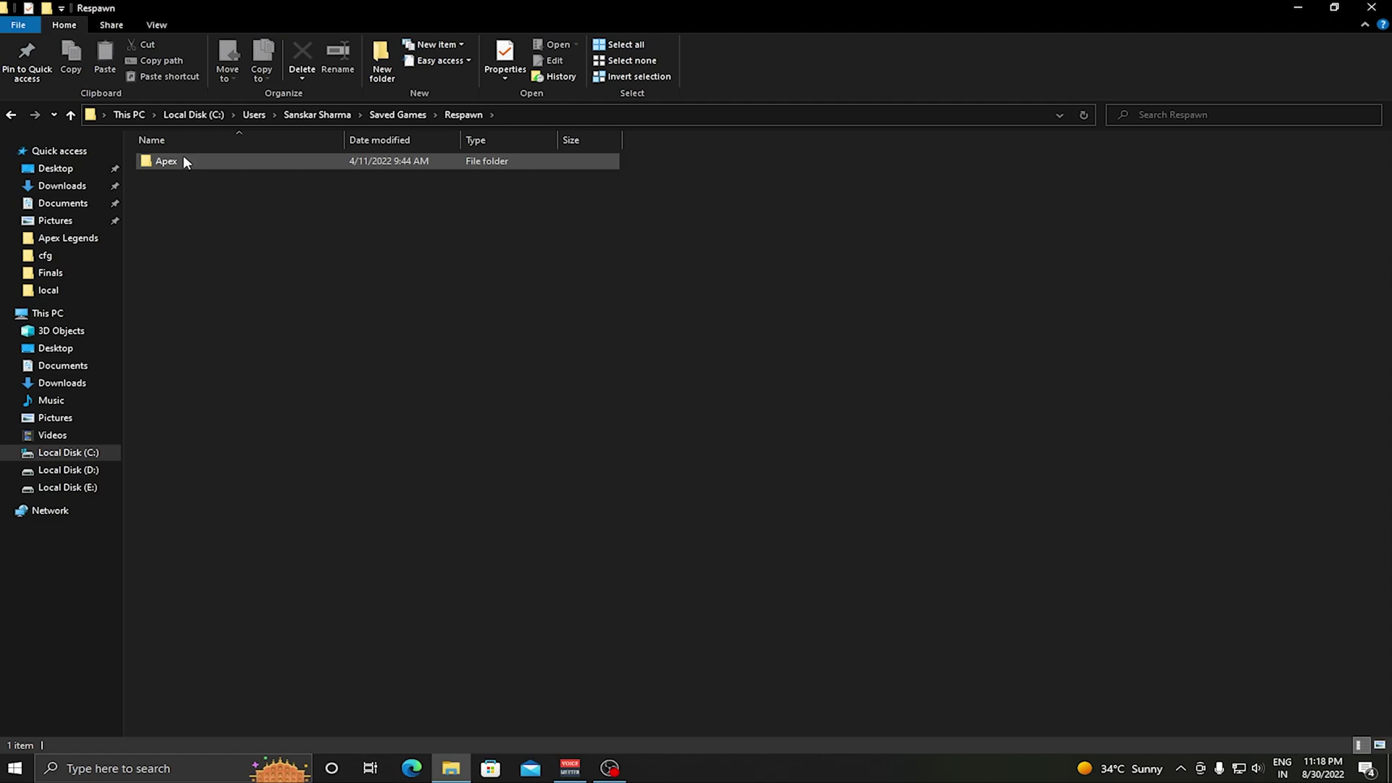
double_click(183, 155)
double_click(184, 173)
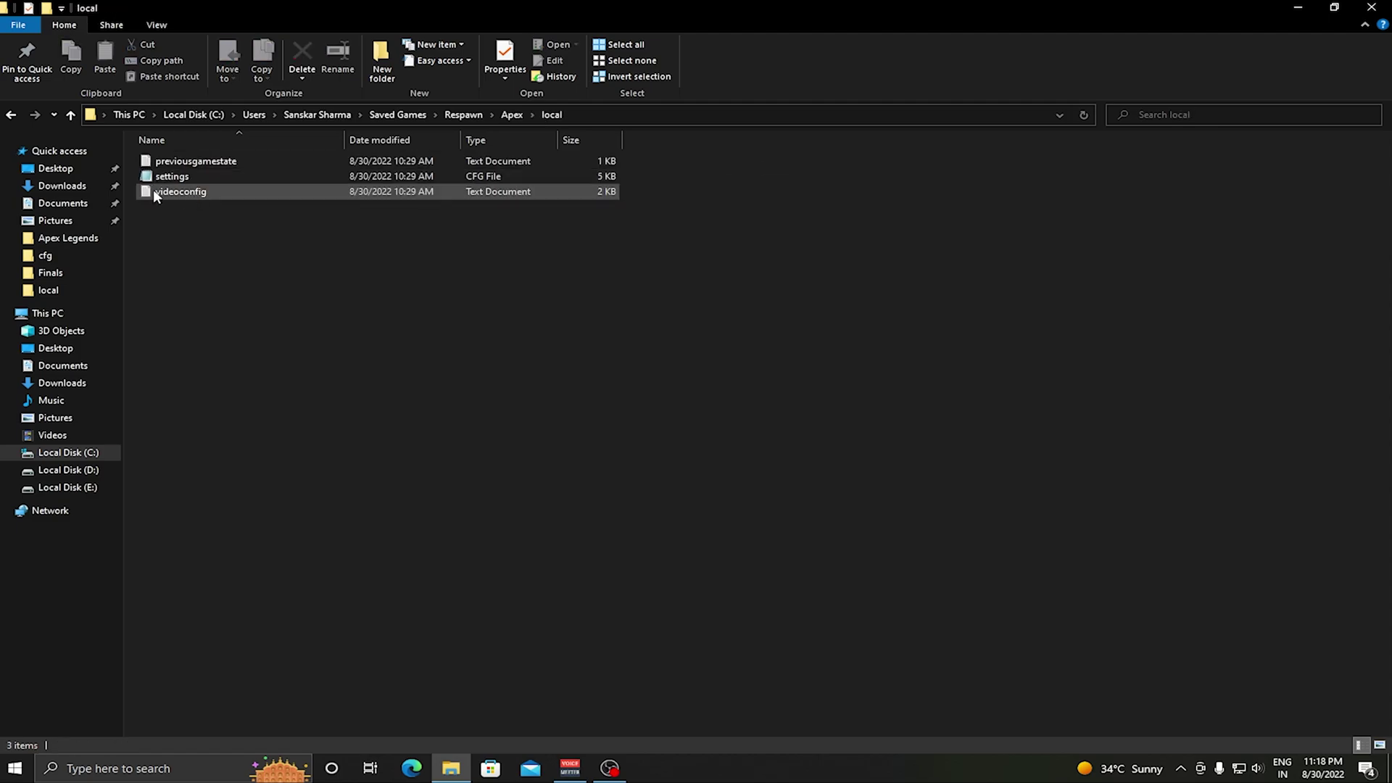
- Open videoconfig in Notepad and change setting.defaultres width from 1920 to 1728
double_click(193, 189)
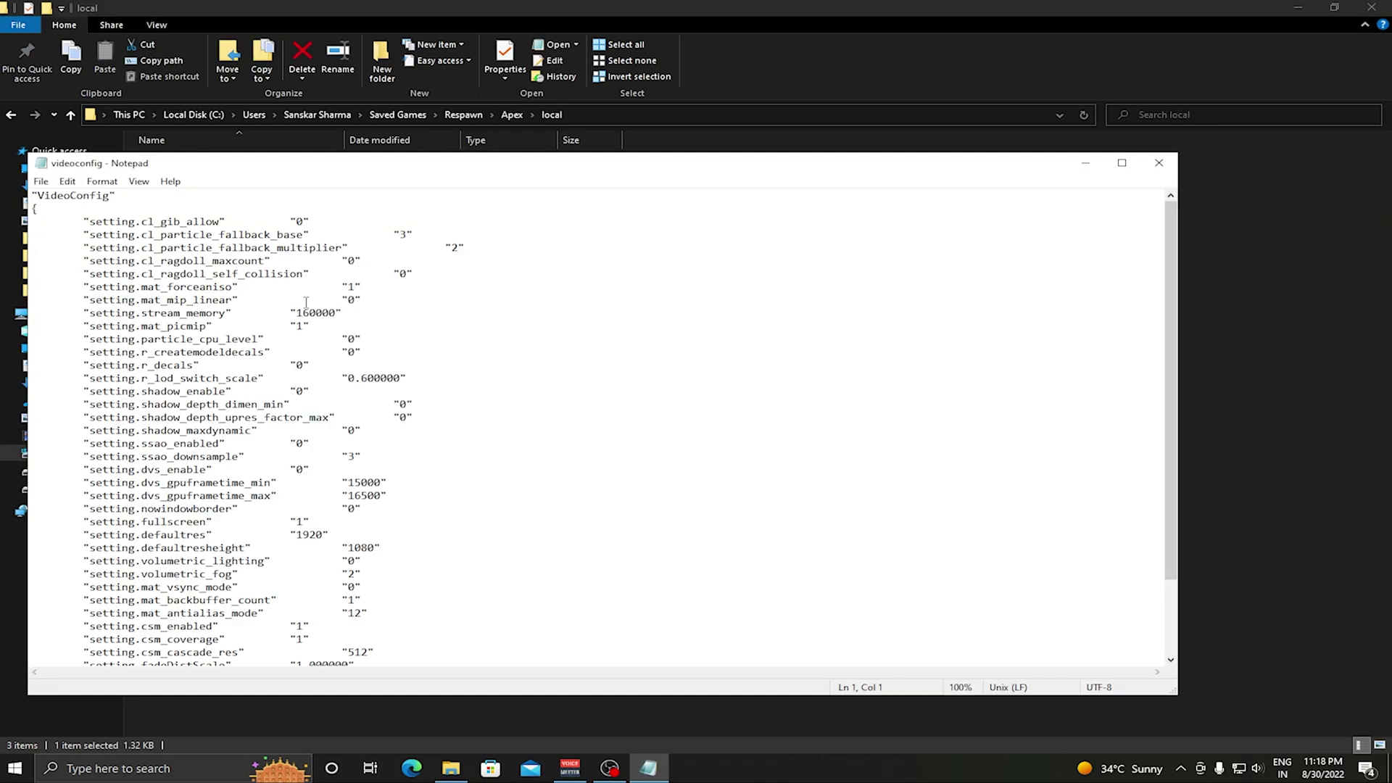
left_click(1085, 163)
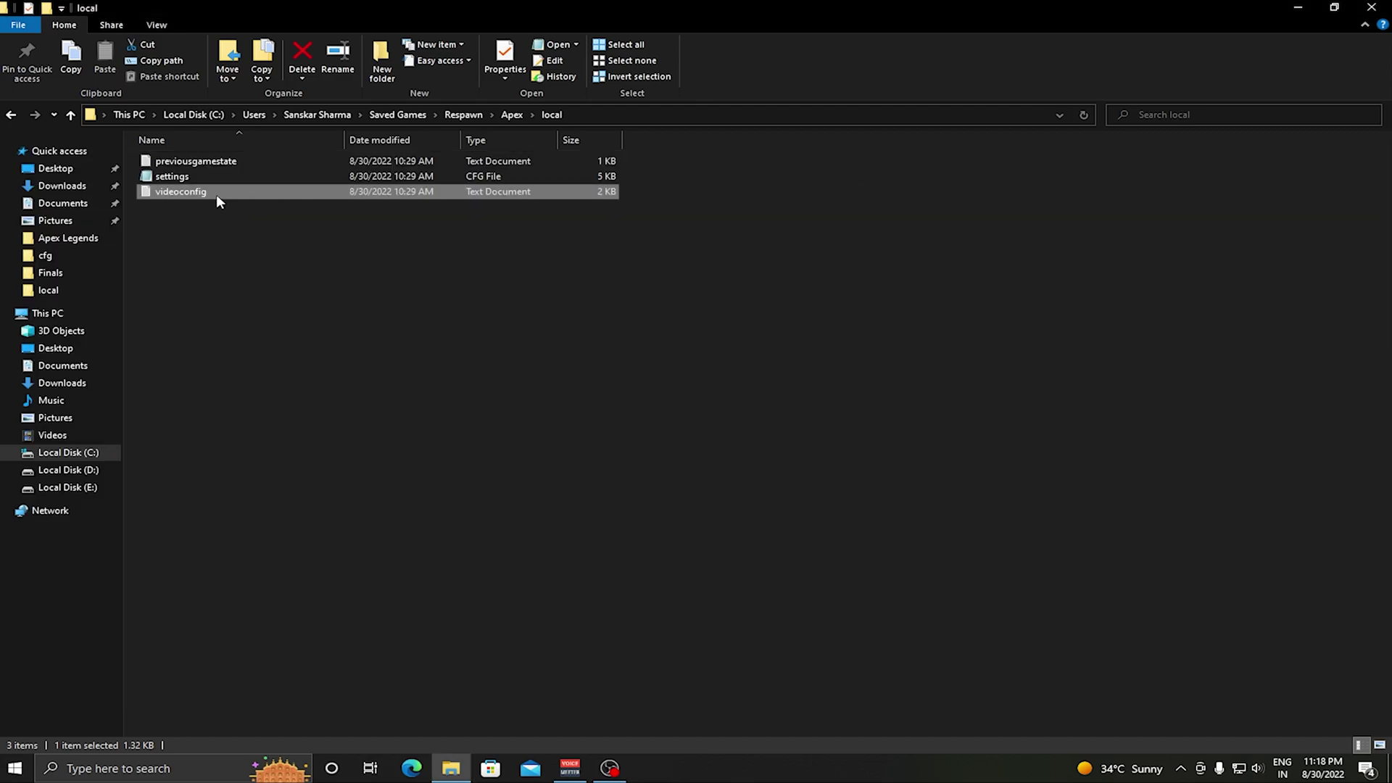
double_click(216, 194)
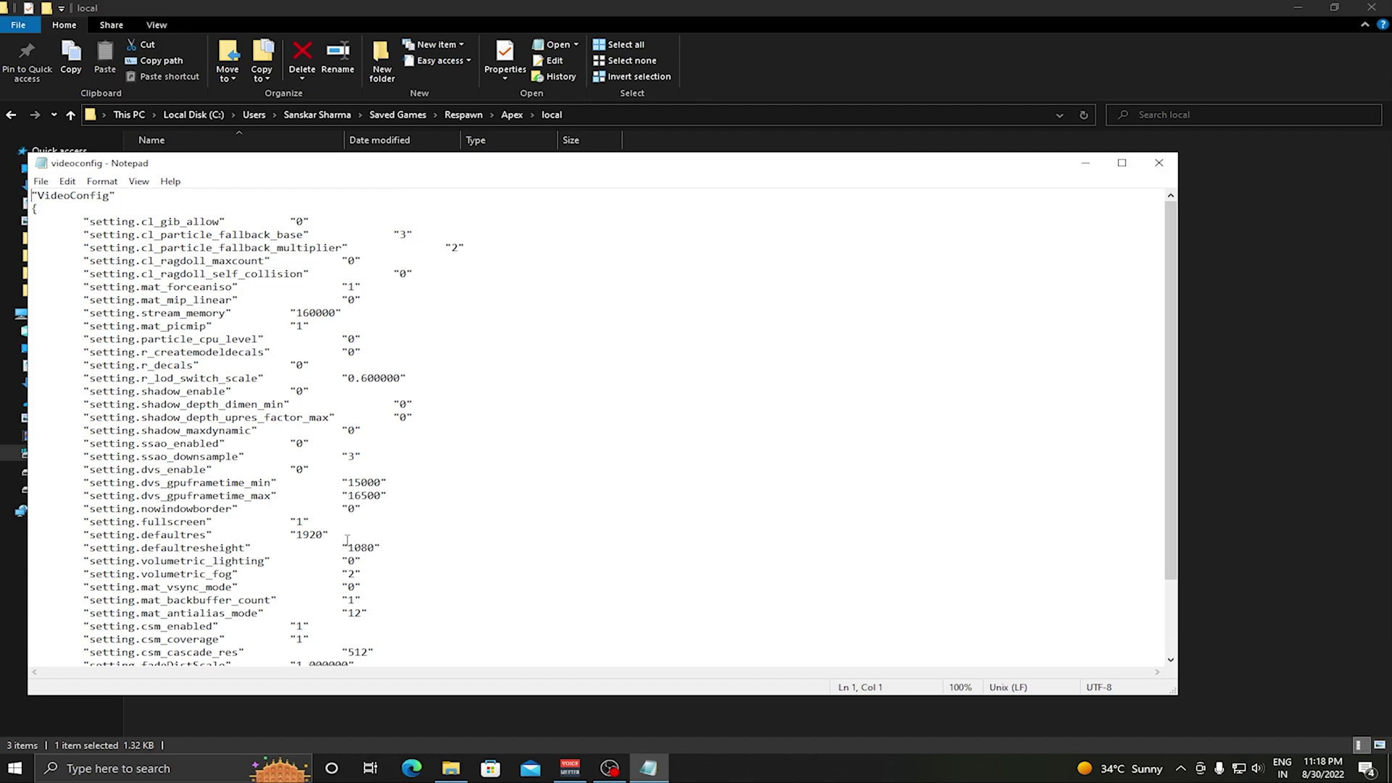
left_click_drag(83, 535, 392, 545)
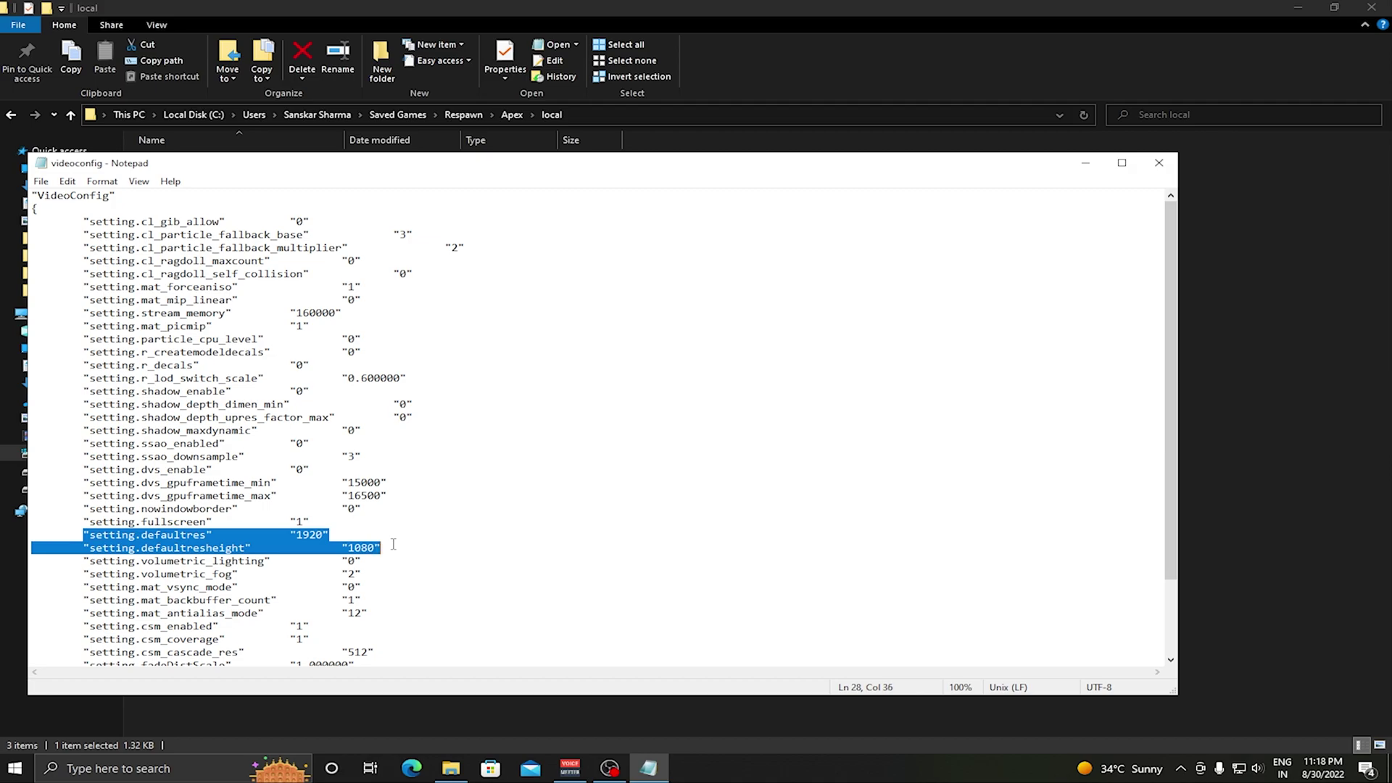
left_click(323, 535)
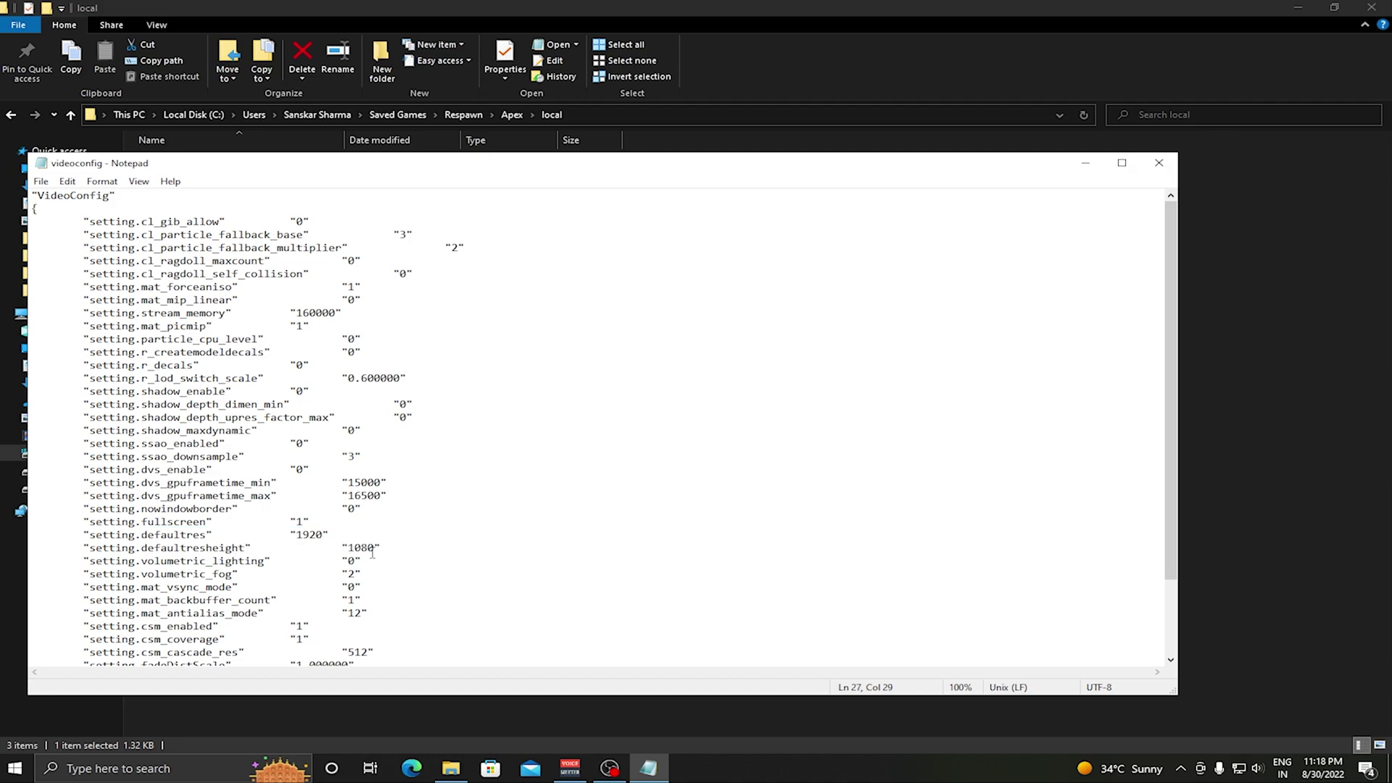
key("BackSpace")
key("BackSpace")
key("BackSpace")
type("728")
- Save the edited videoconfig file and close Notepad
left_click(41, 182)
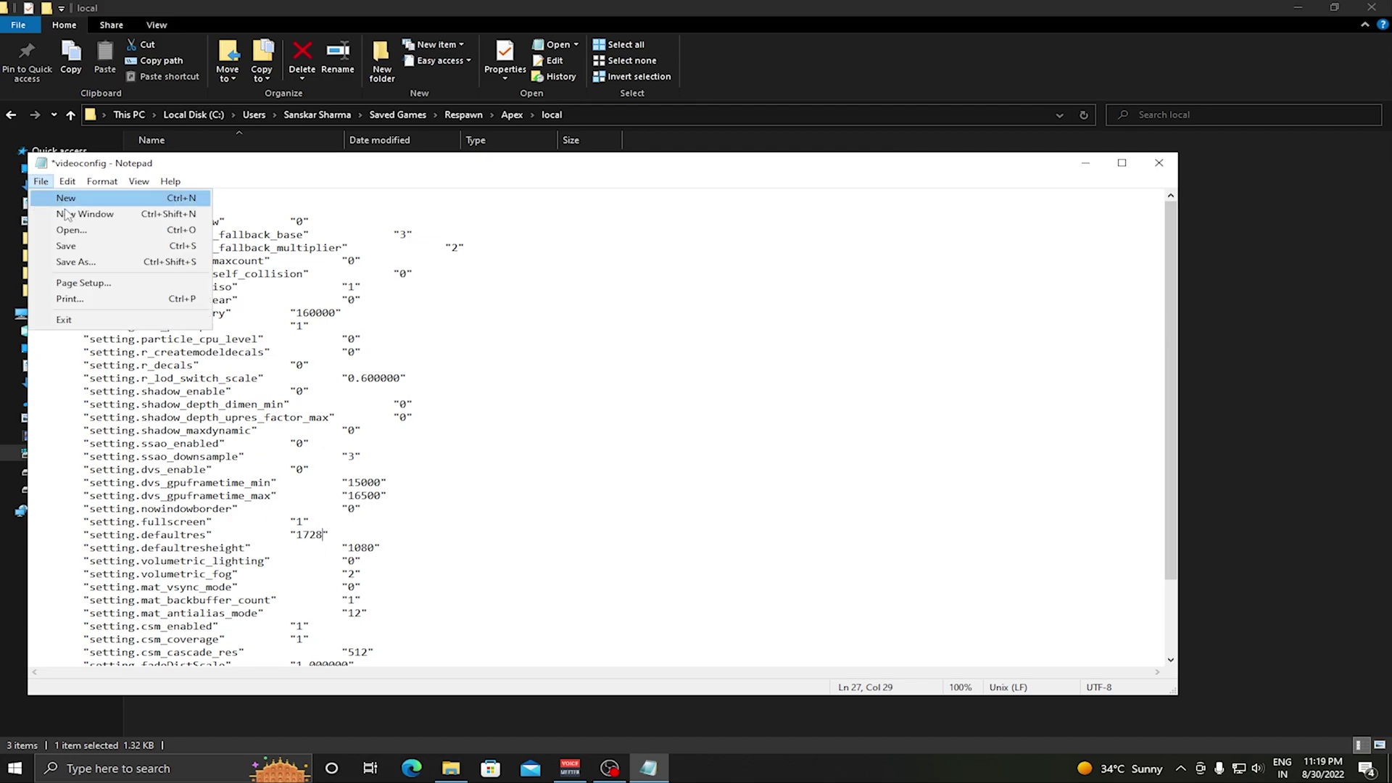
left_click(73, 249)
left_click(1158, 162)
- Set the videoconfig file's Read-only attribute in its Properties and apply it
right_click(221, 194)
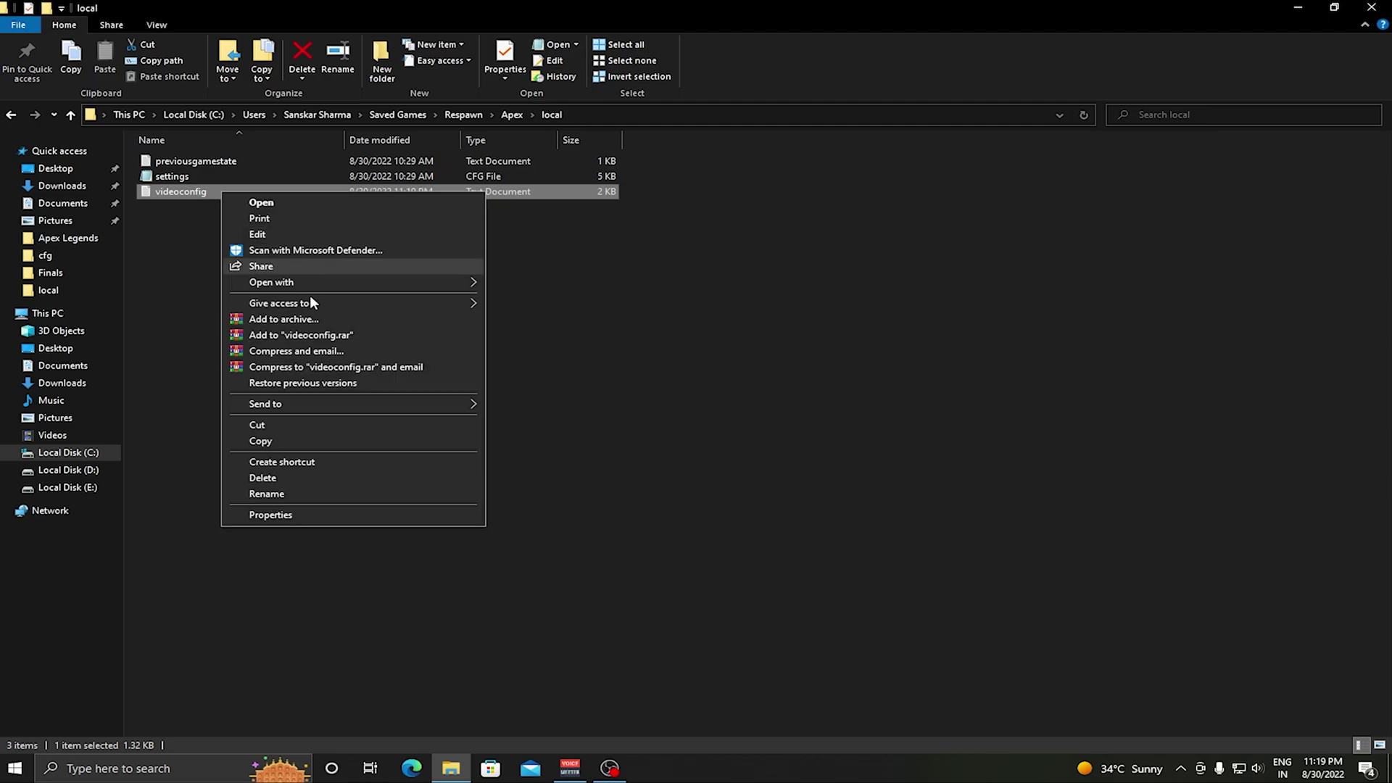
left_click(282, 512)
left_click(330, 467)
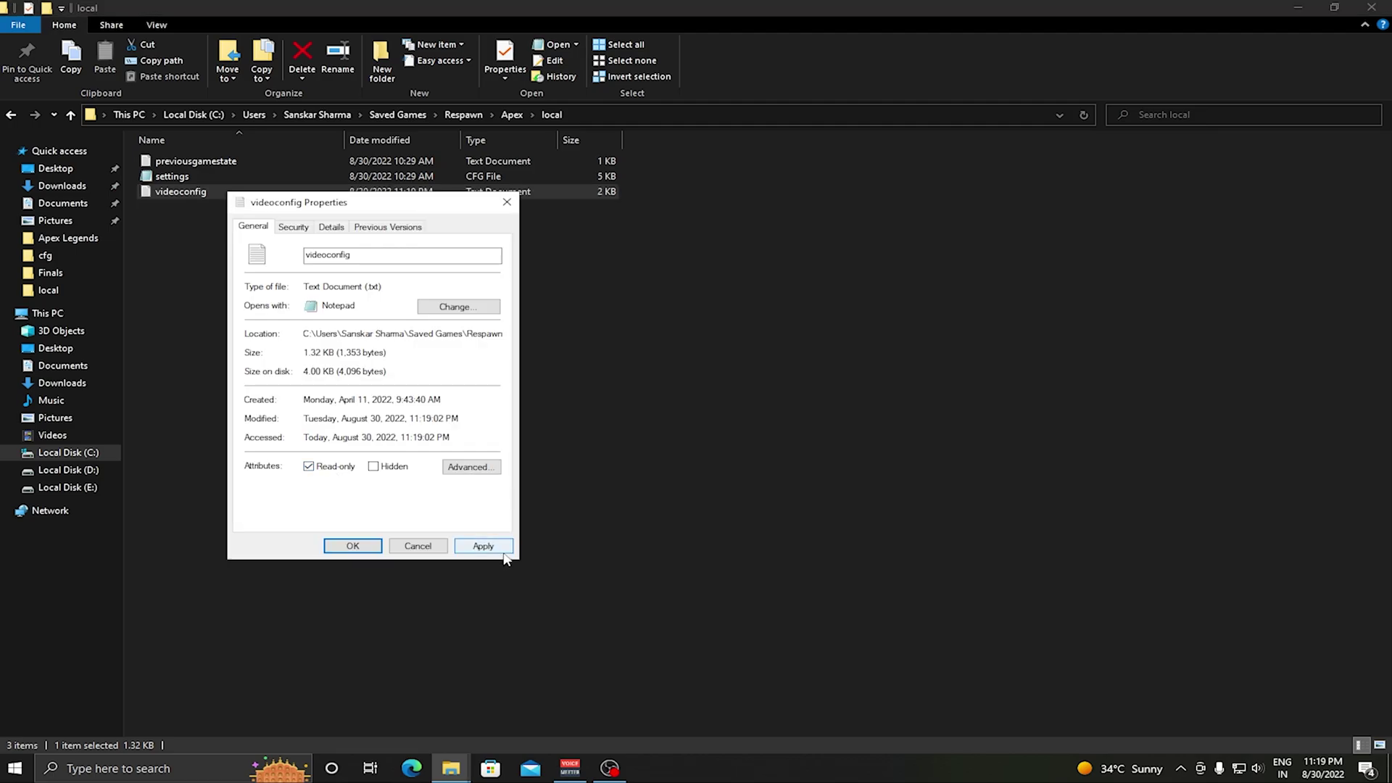
left_click(483, 545)
left_click(332, 550)
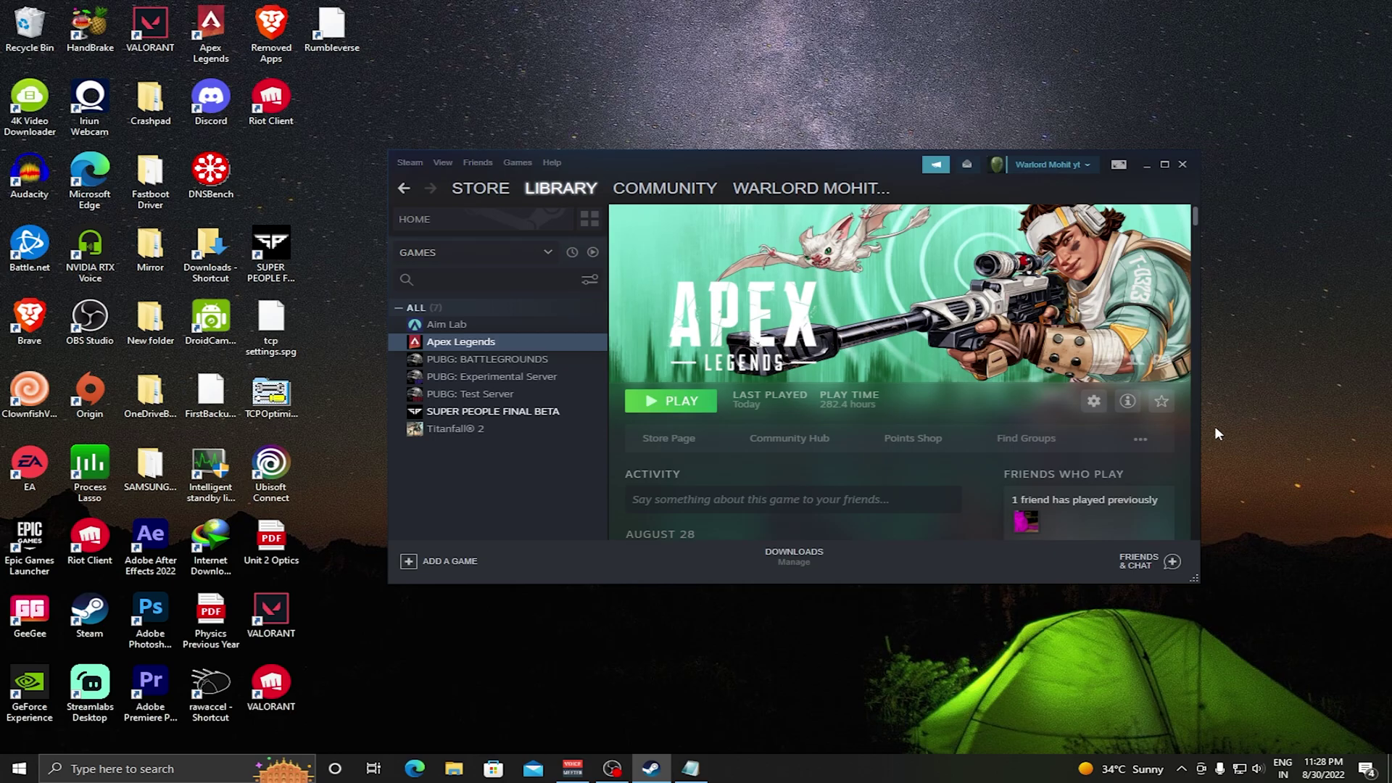
- Browse Apex Legends' local files from Steam and open the cfg folder
left_click(1094, 401)
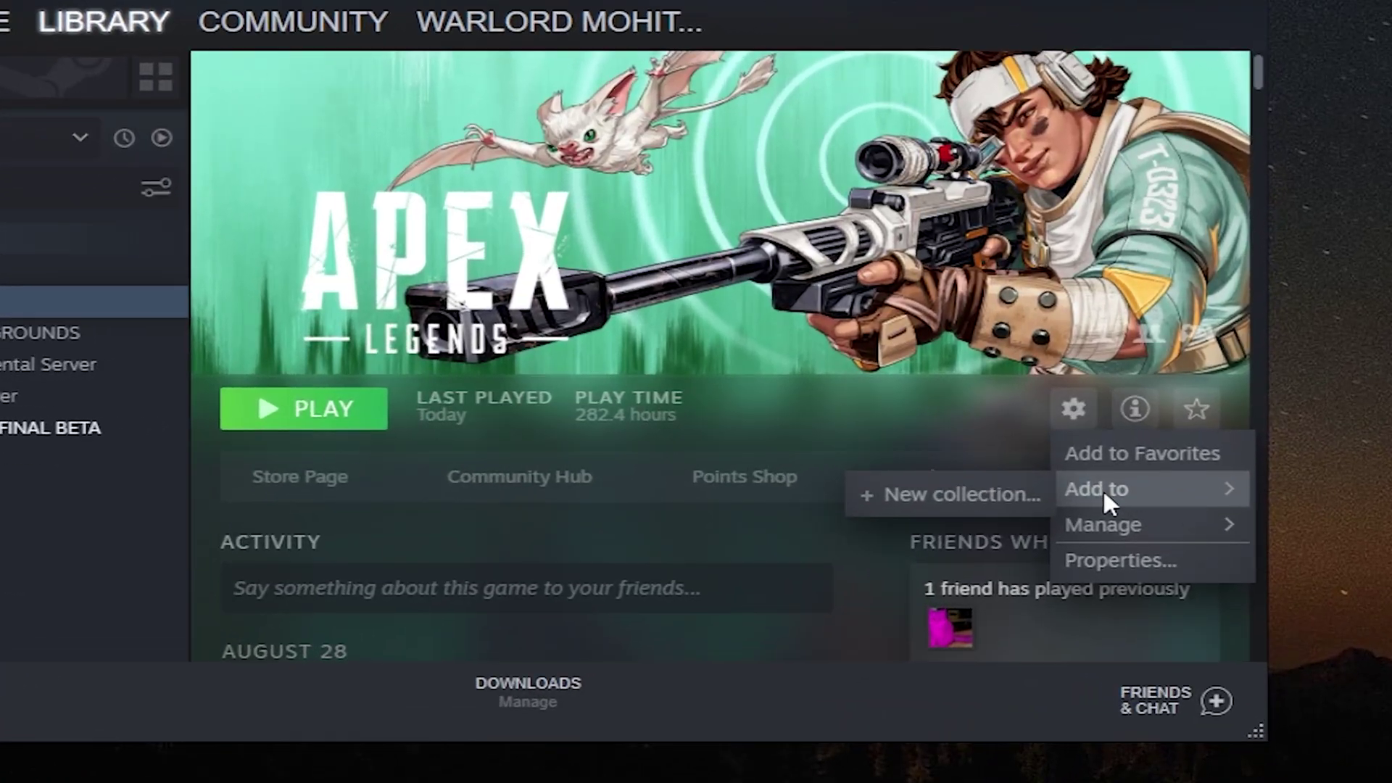
mouse_move(1111, 470)
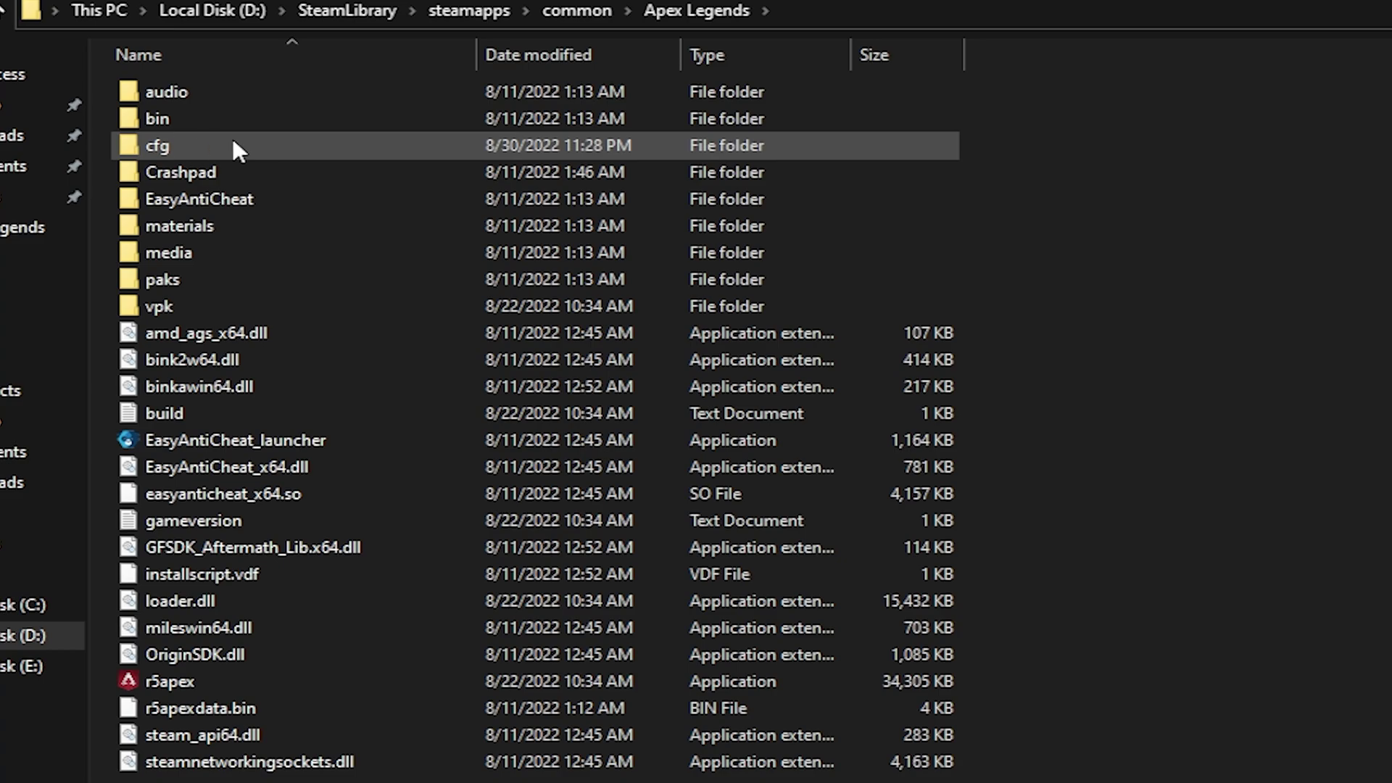
double_click(224, 145)
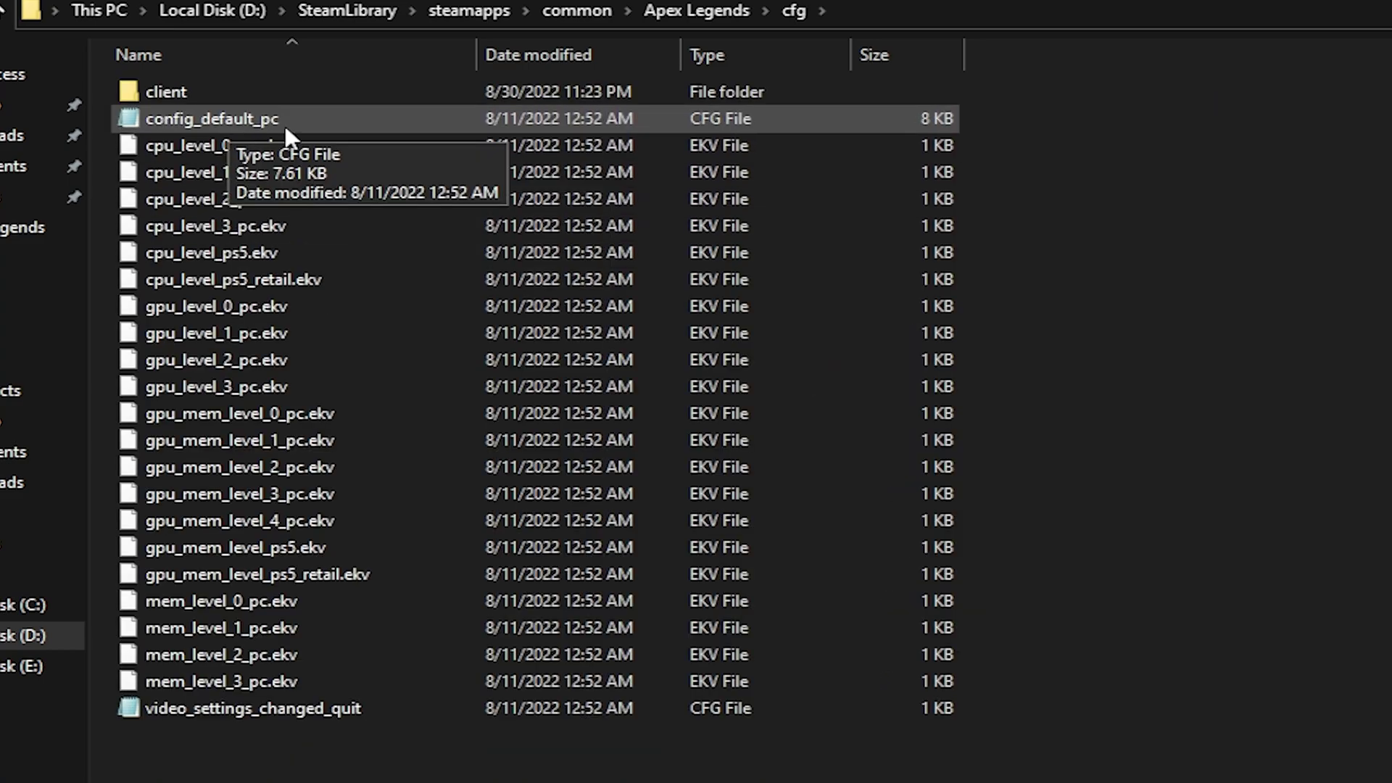
- Copy config_default_pc and paste a duplicate into the cfg folder
left_click(260, 121)
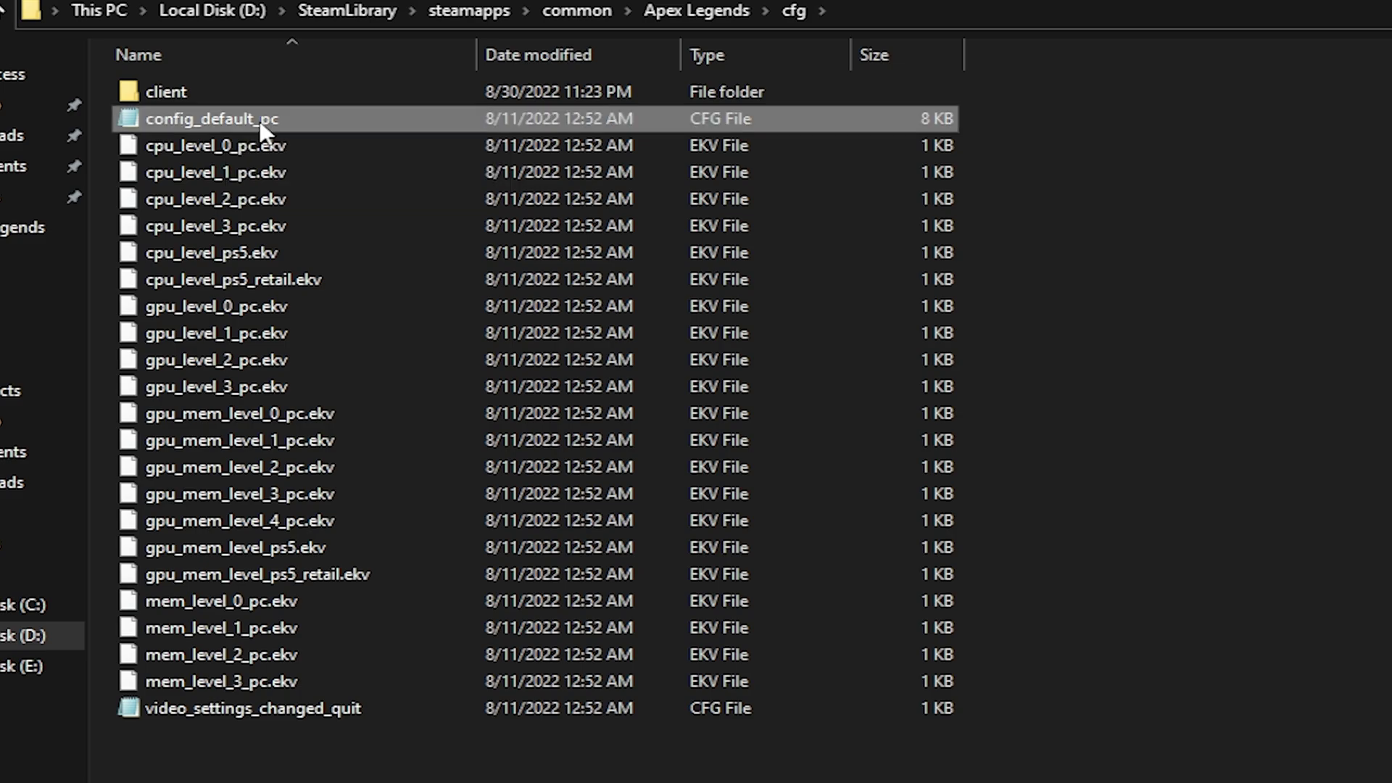
right_click(260, 120)
left_click(404, 499)
right_click(1295, 559)
left_click(1363, 741)
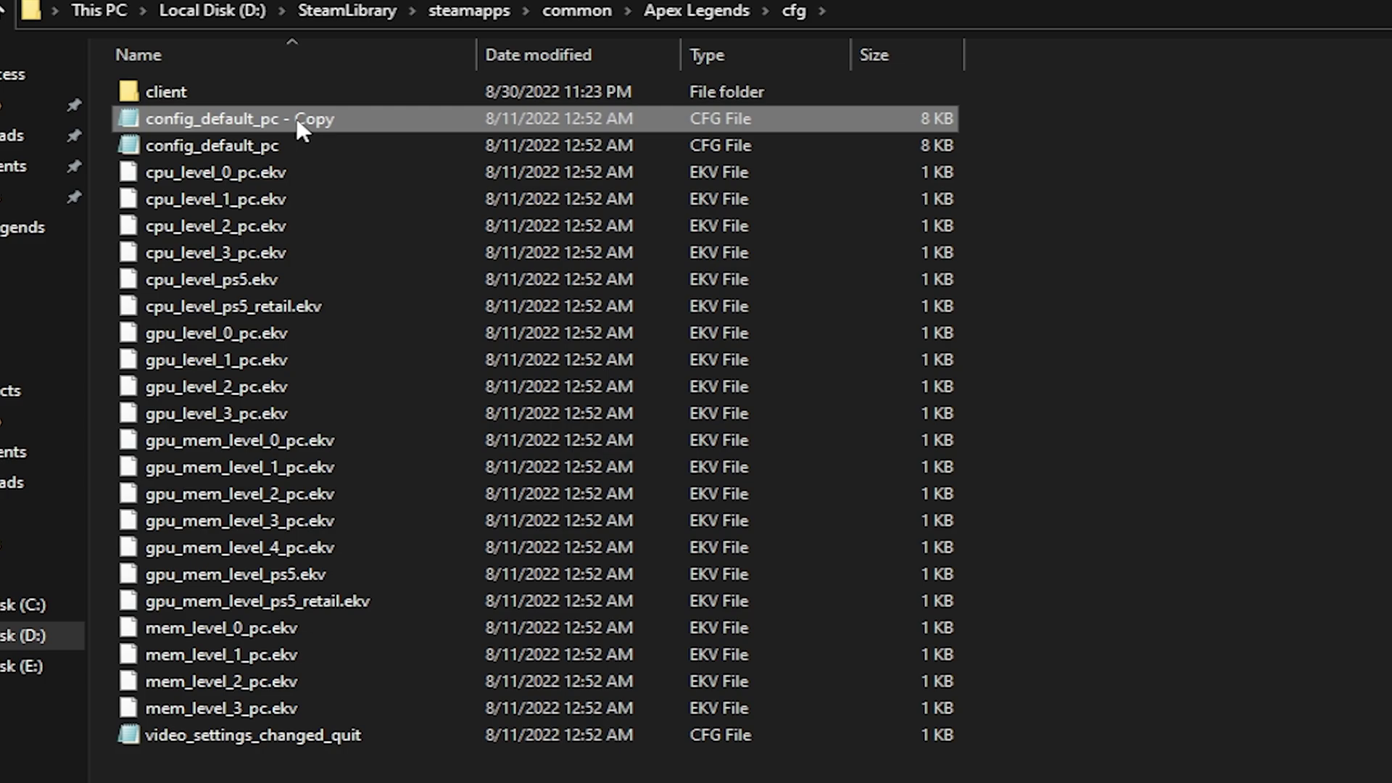
- Rename the duplicate to 'autoexec' and open it in Notepad
left_click(298, 123)
type("a")
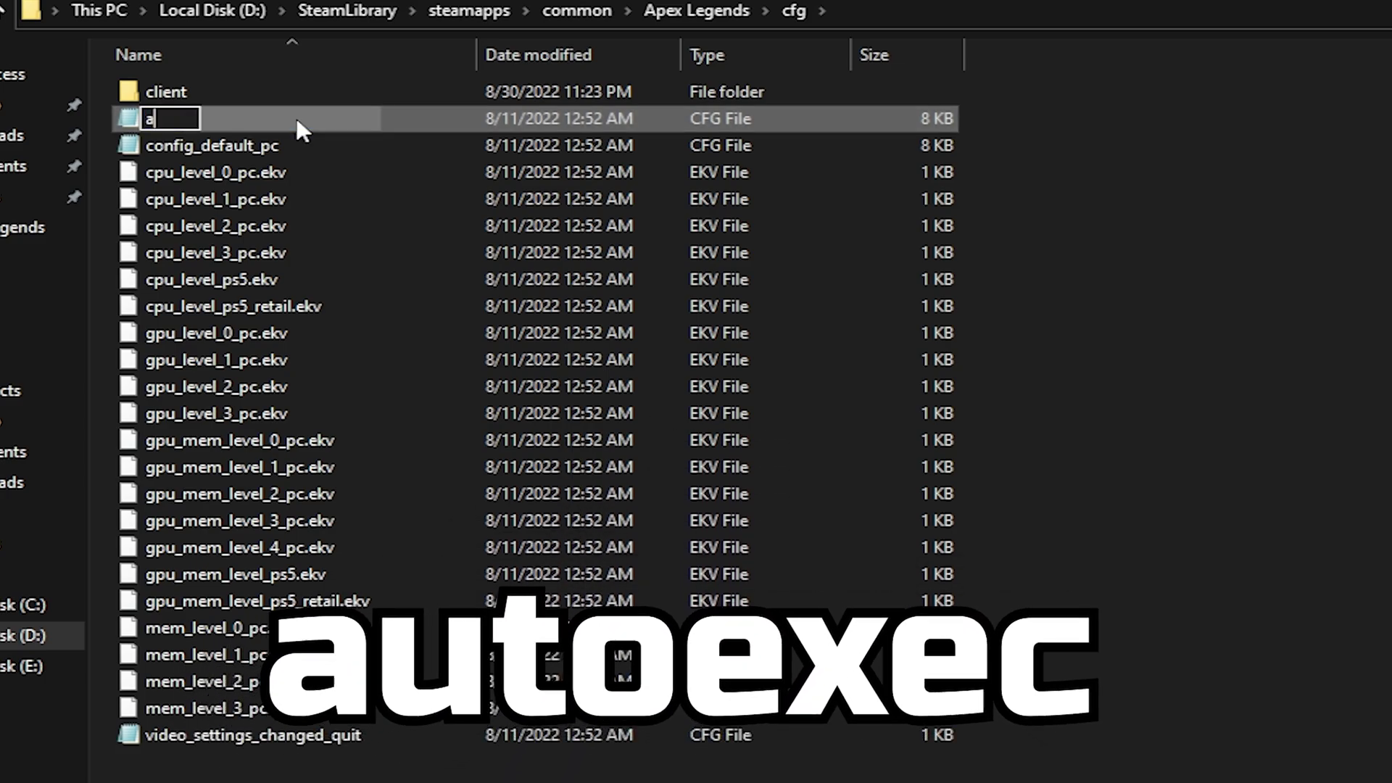
type("uto")
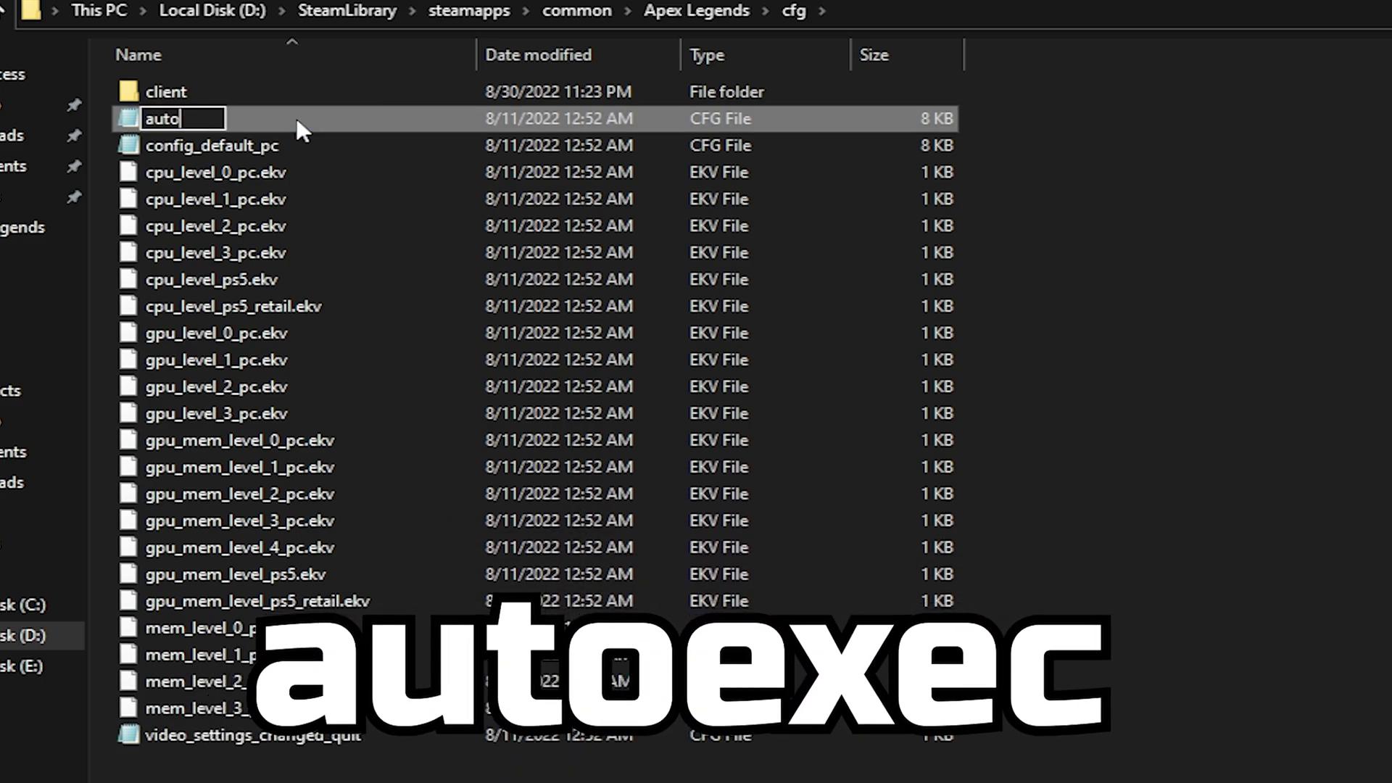
type("exec")
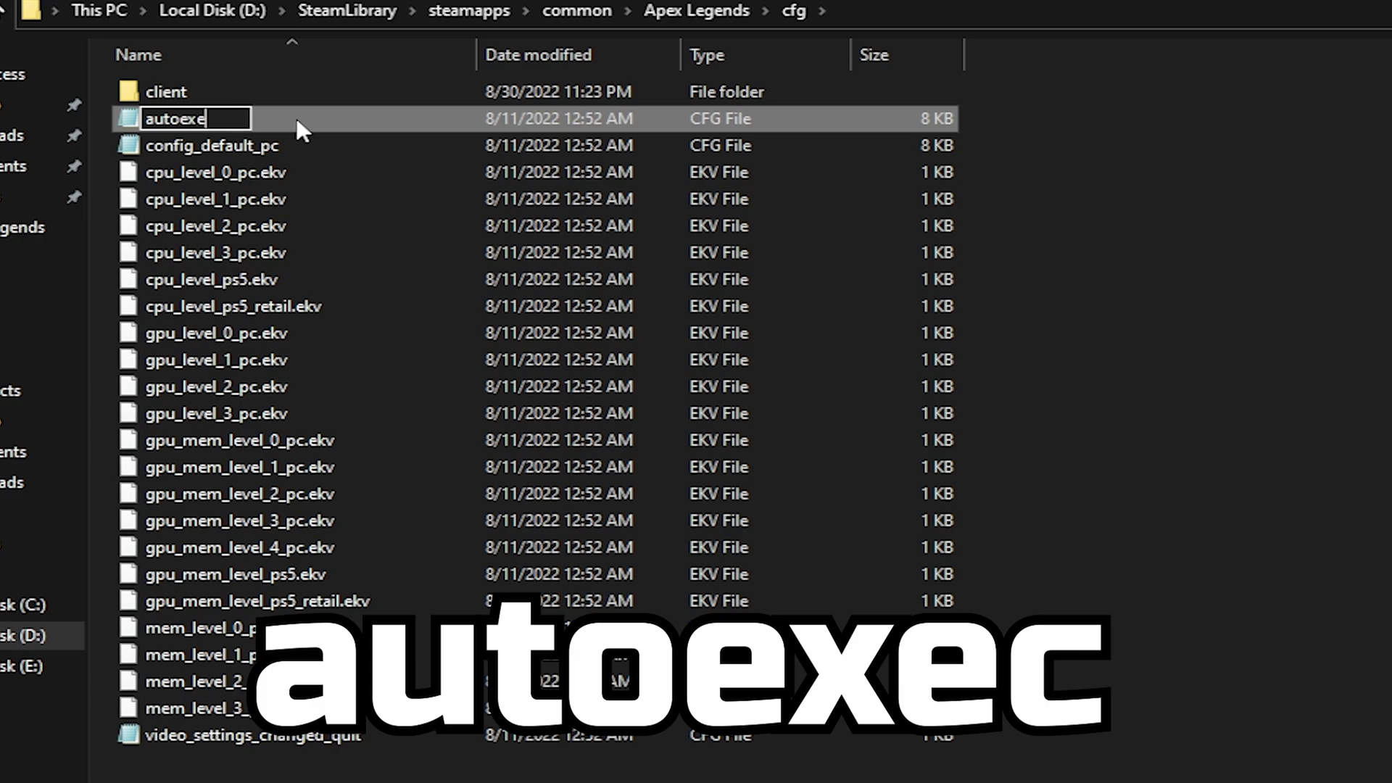
left_click(1141, 191)
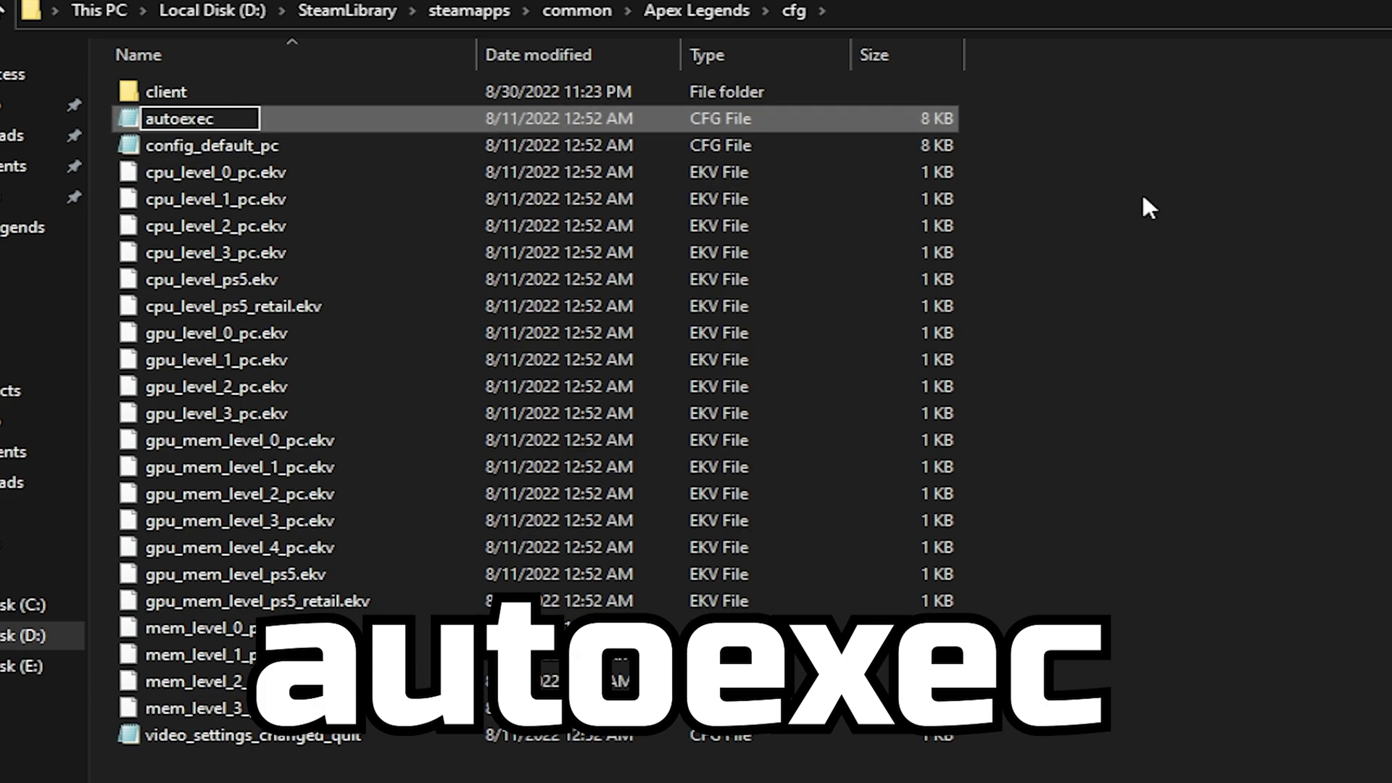
double_click(279, 120)
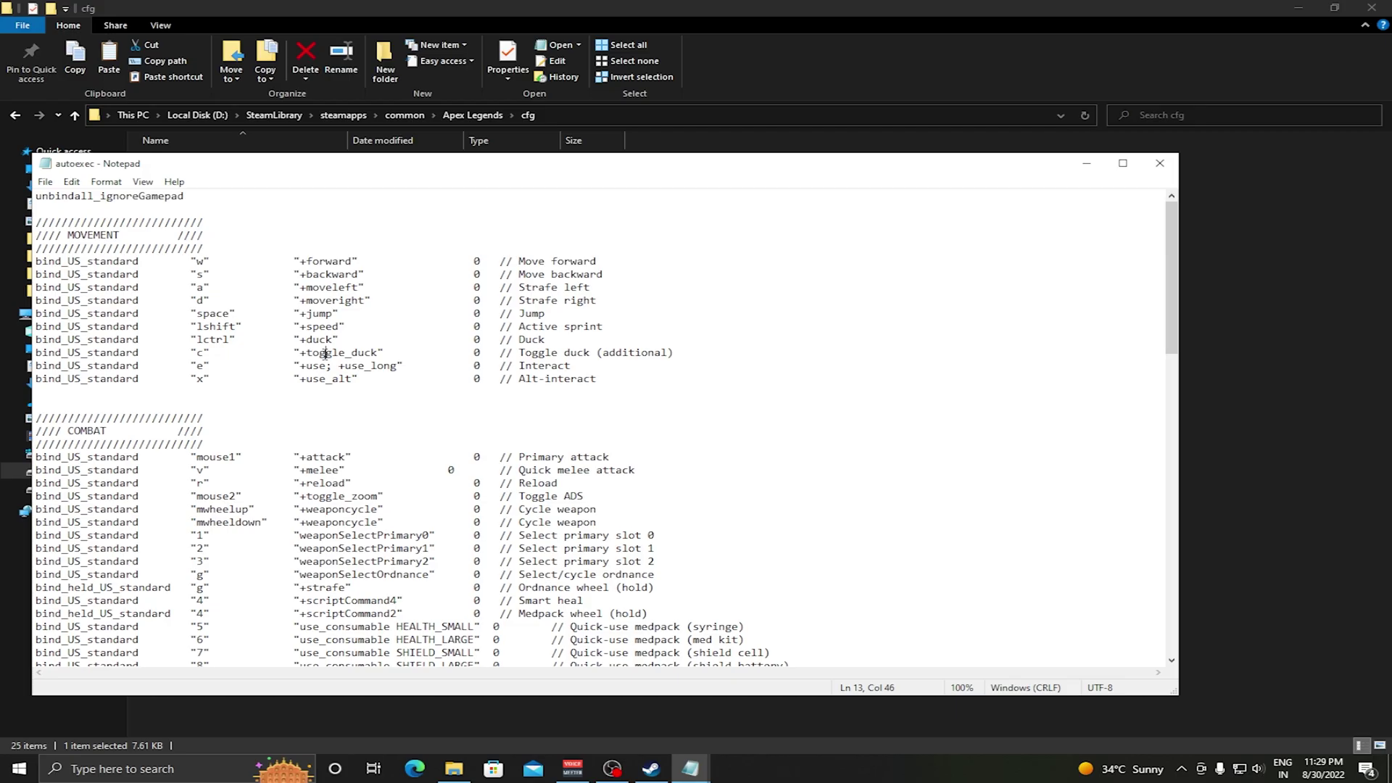
- Clear all of autoexec's text and select the two letterbox lines in the untitled note
key("ctrl+a")
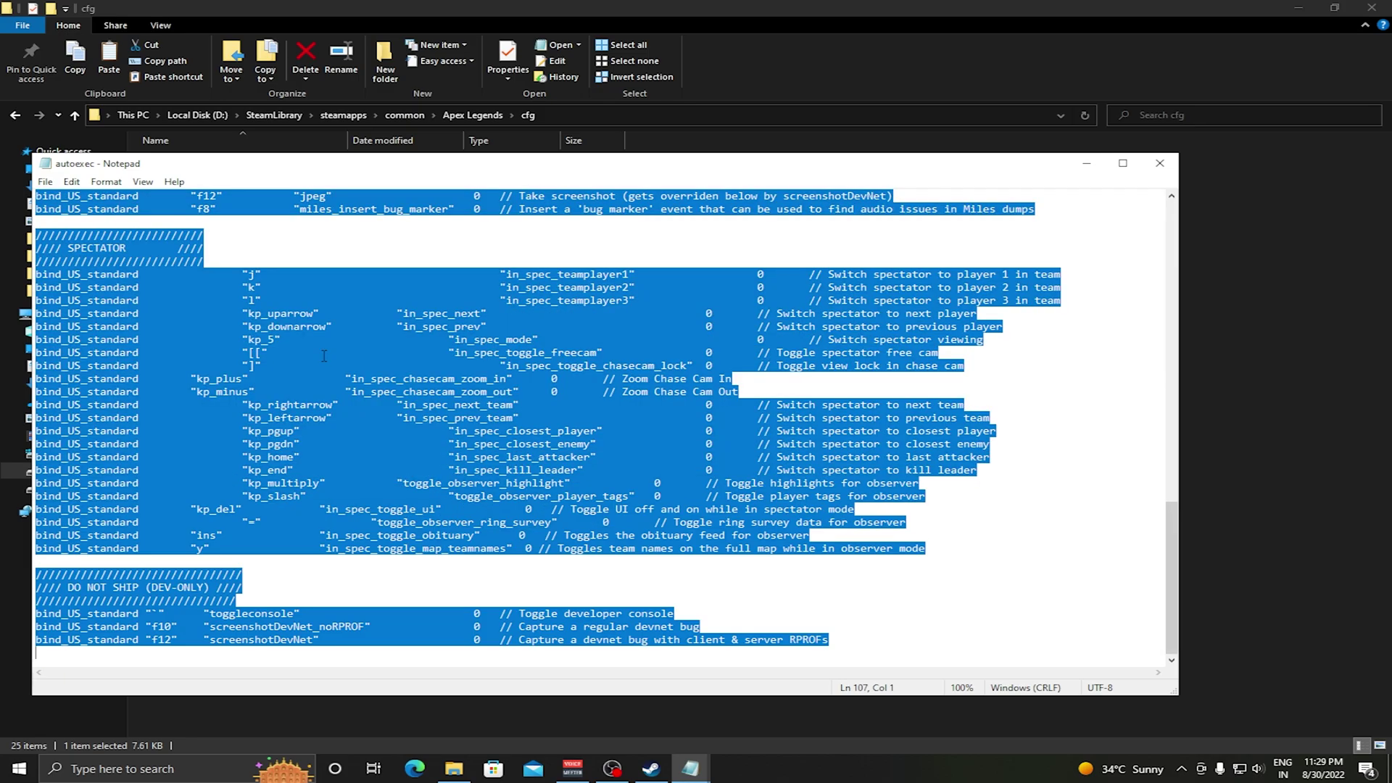
key("BackSpace")
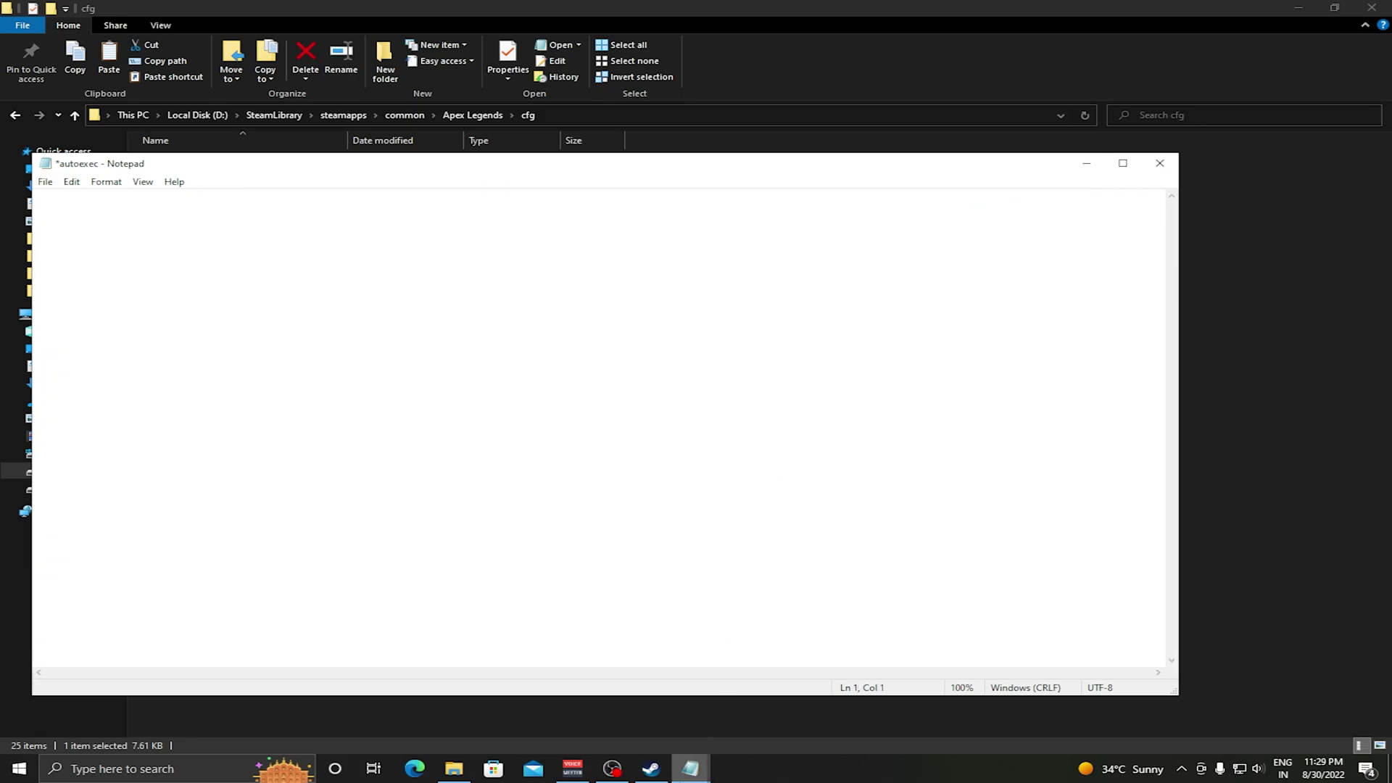
mouse_move(691, 769)
left_click(616, 715)
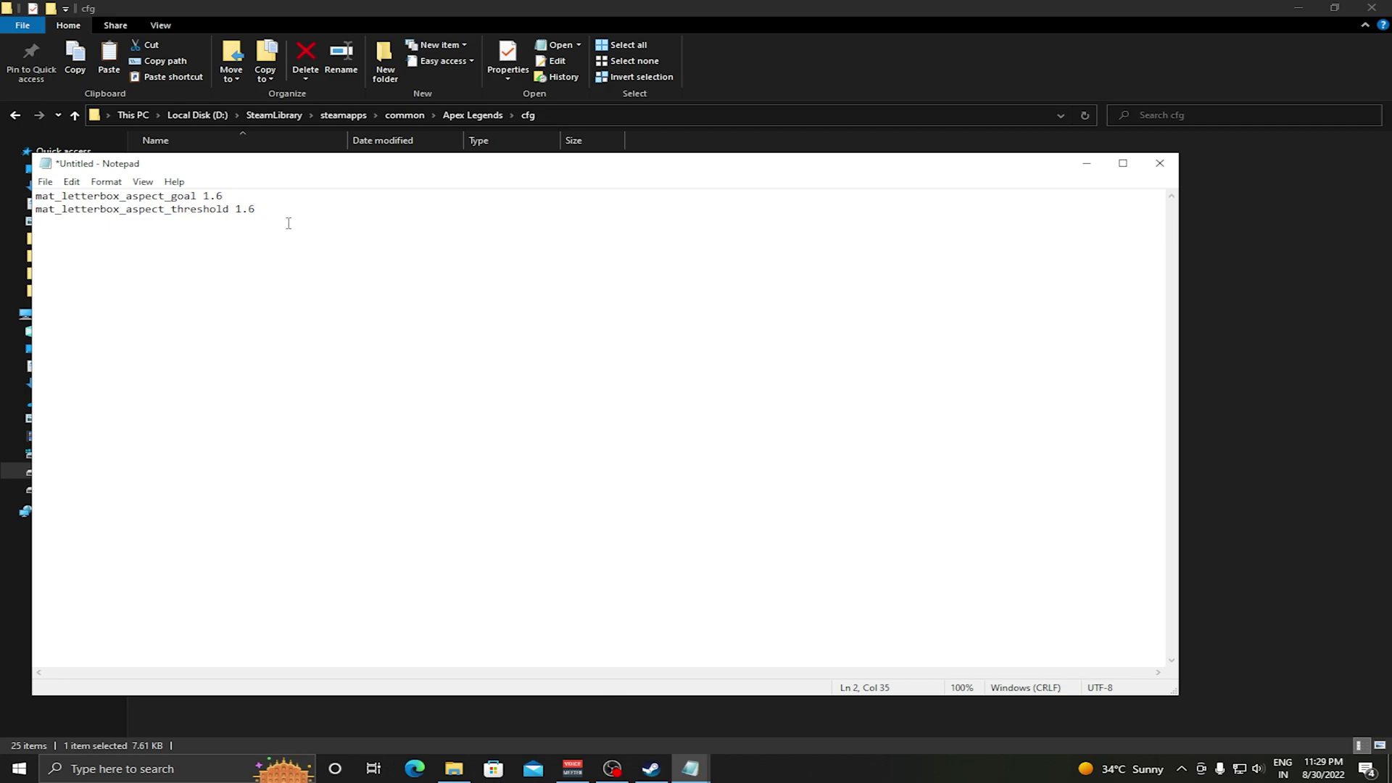
left_click_drag(289, 223, 105, 196)
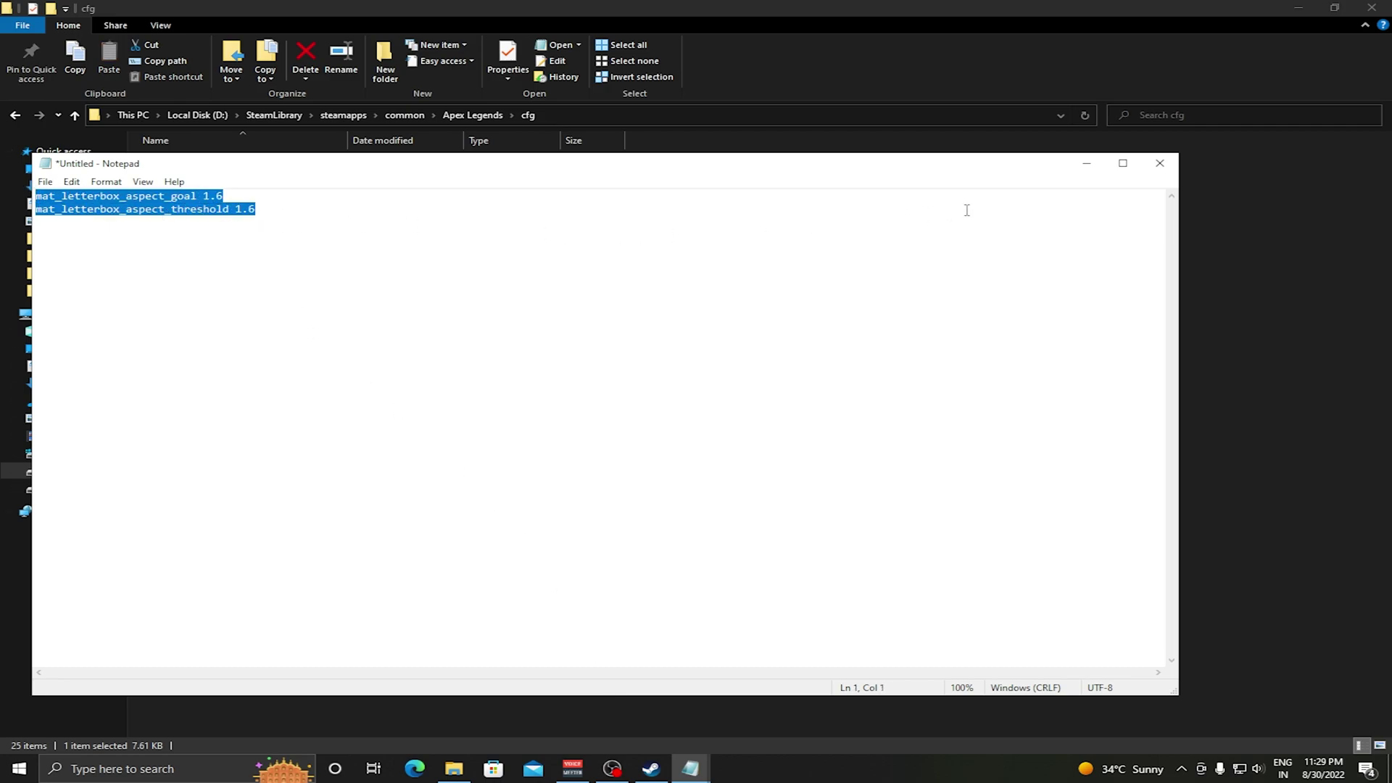
- Paste the letterbox aspect goal and threshold 1.6 lines into autoexec, save, and close it
left_click(1095, 172)
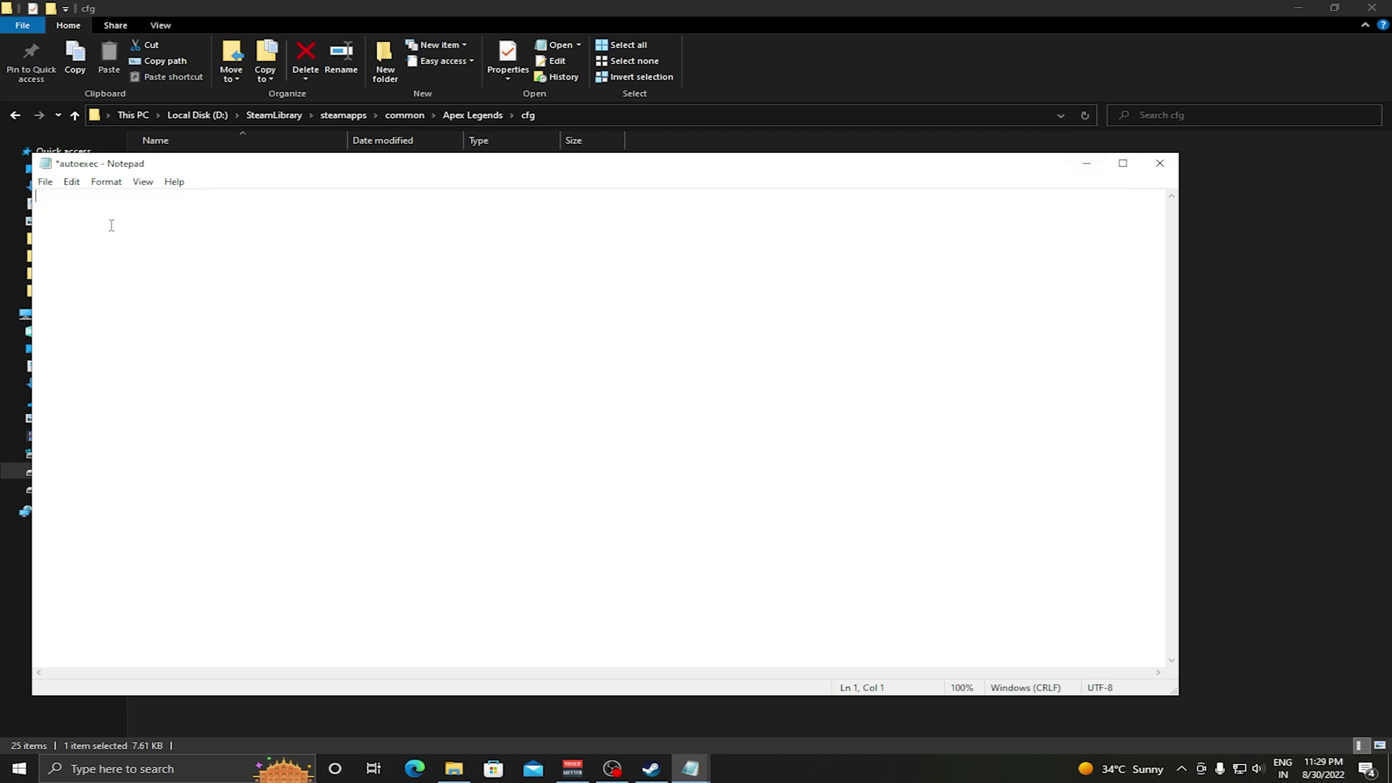
type("mat_letterbox_aspect_goal 1.6 mat_letterbox_aspect_threshold 1.6")
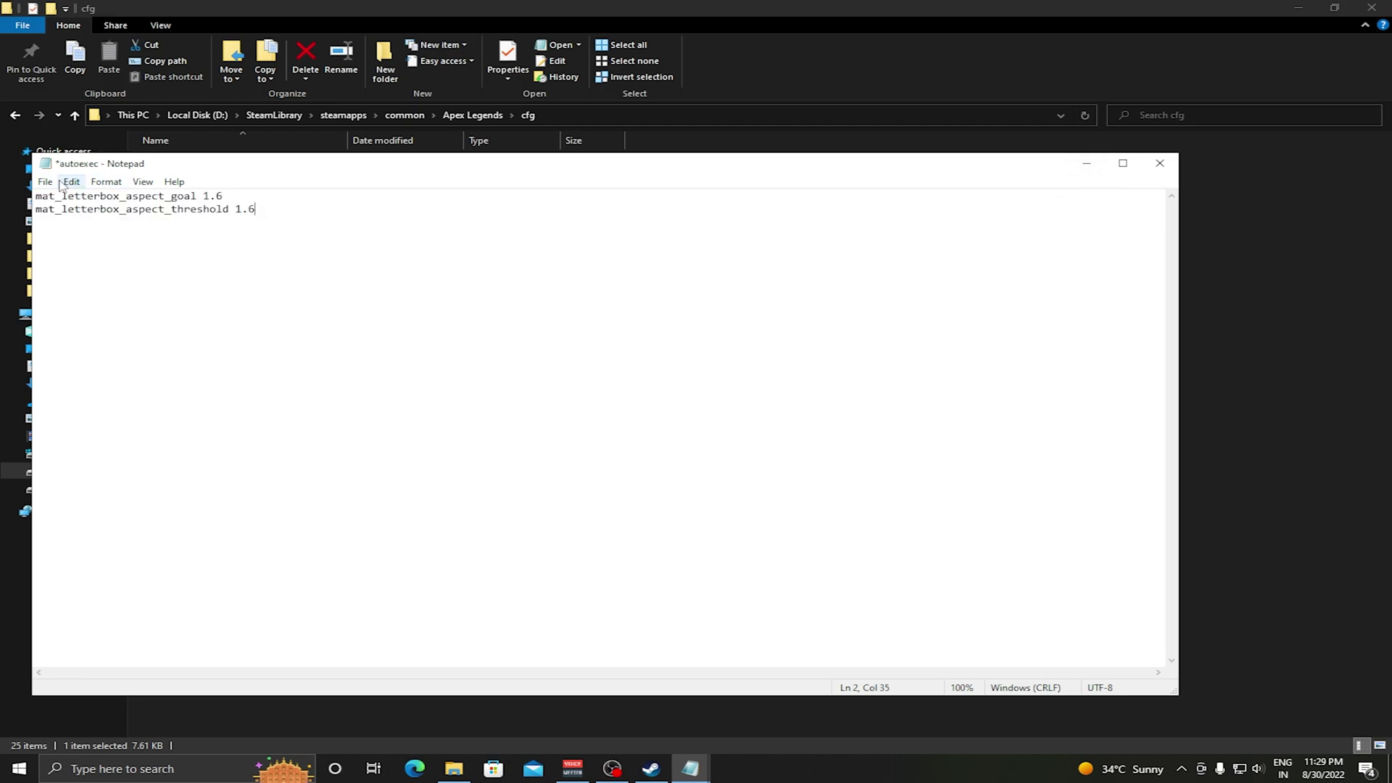
left_click(46, 182)
left_click(78, 249)
left_click(1160, 164)
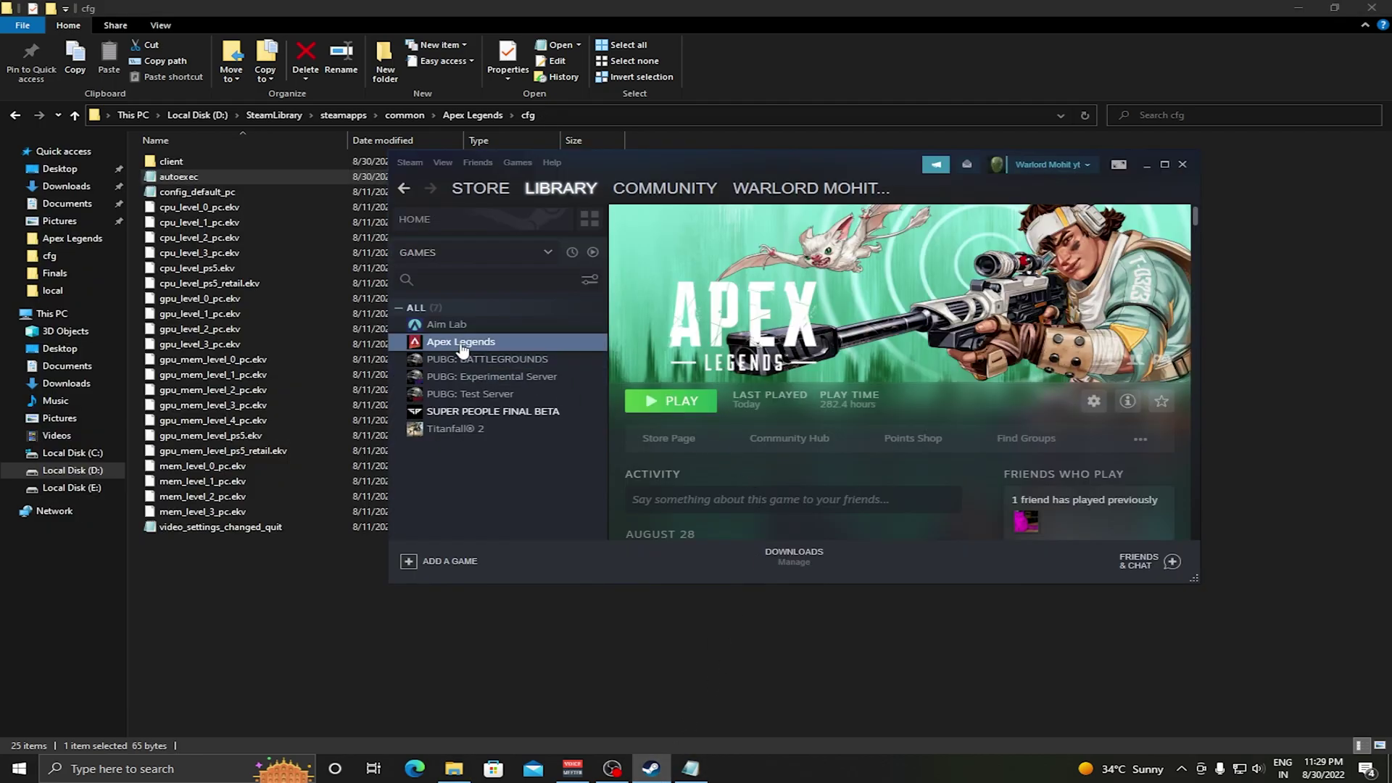
- Enter +exec autoexec as Apex Legends' launch option in its Steam Properties
right_click(467, 348)
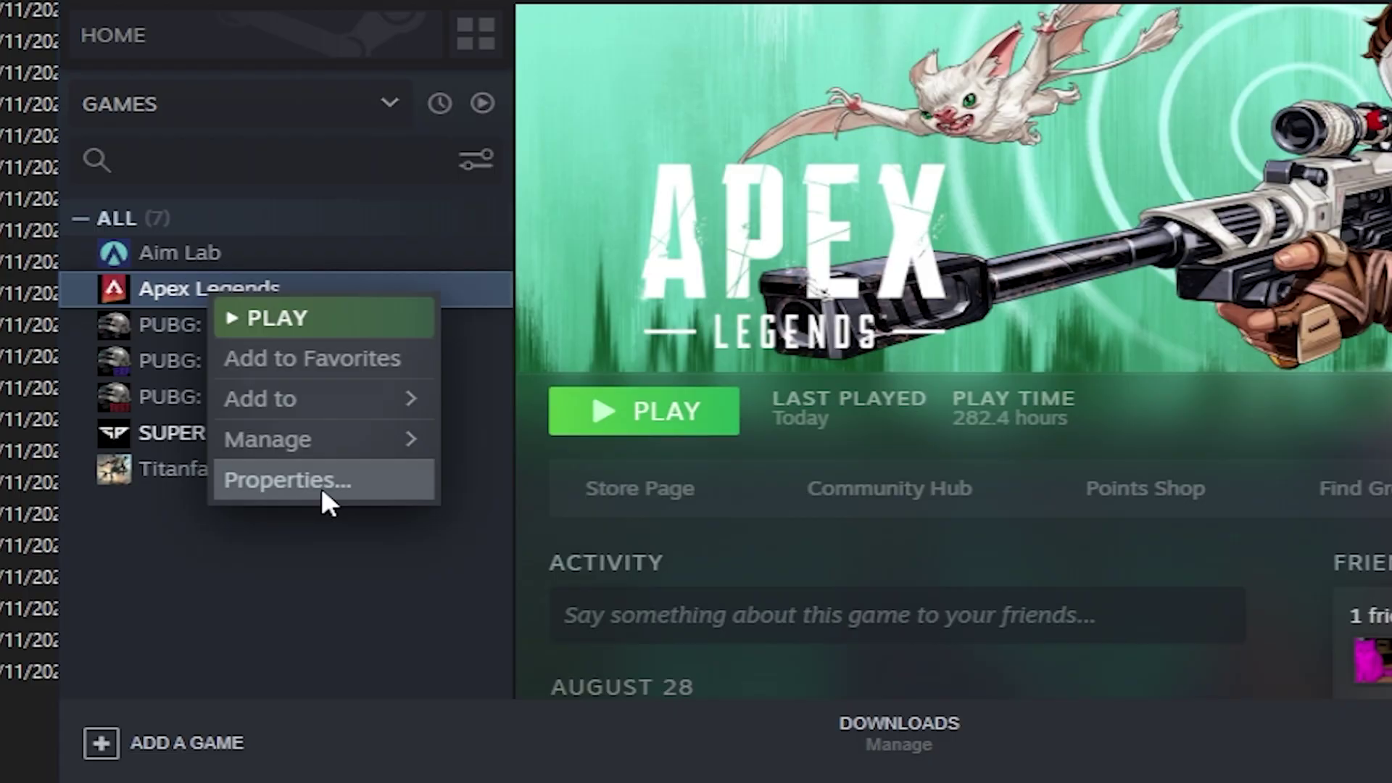
left_click(507, 435)
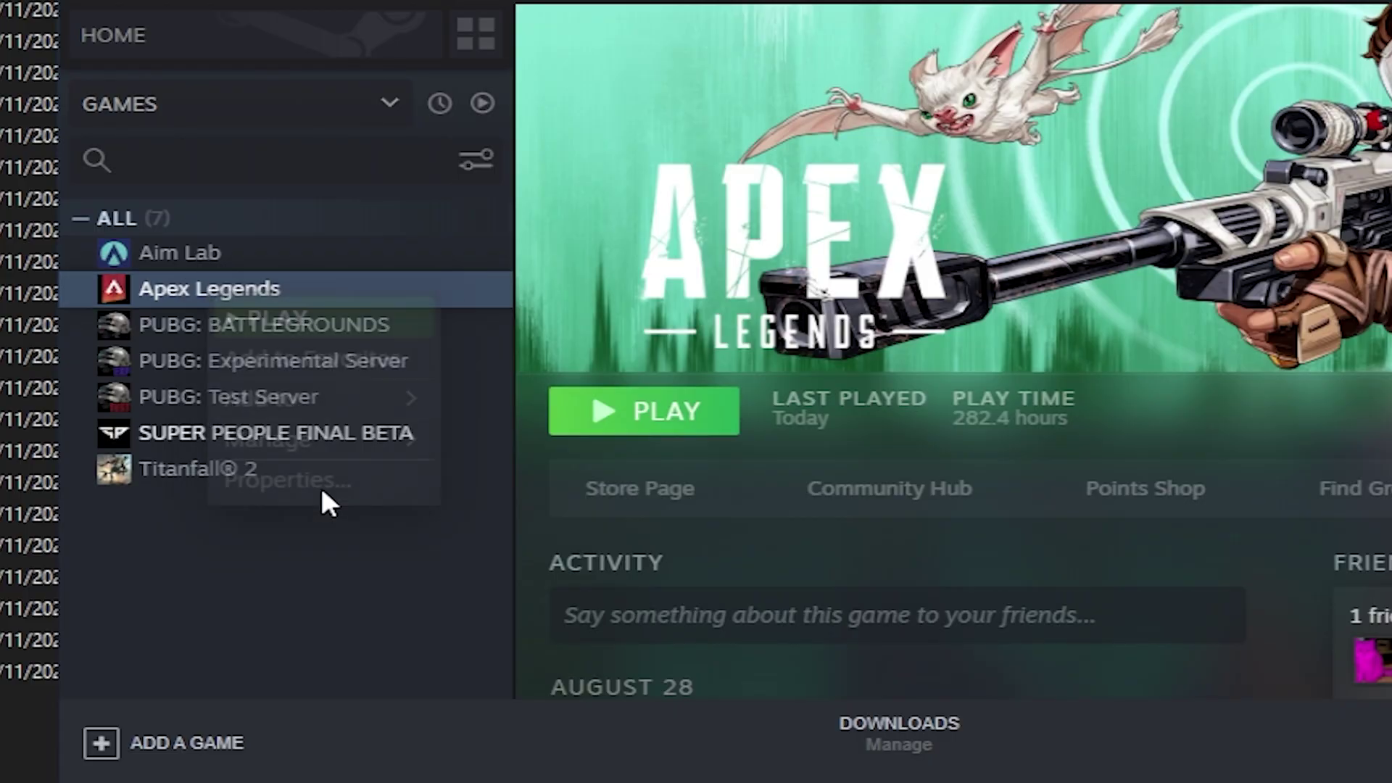
left_click_drag(577, 369, 391, 384)
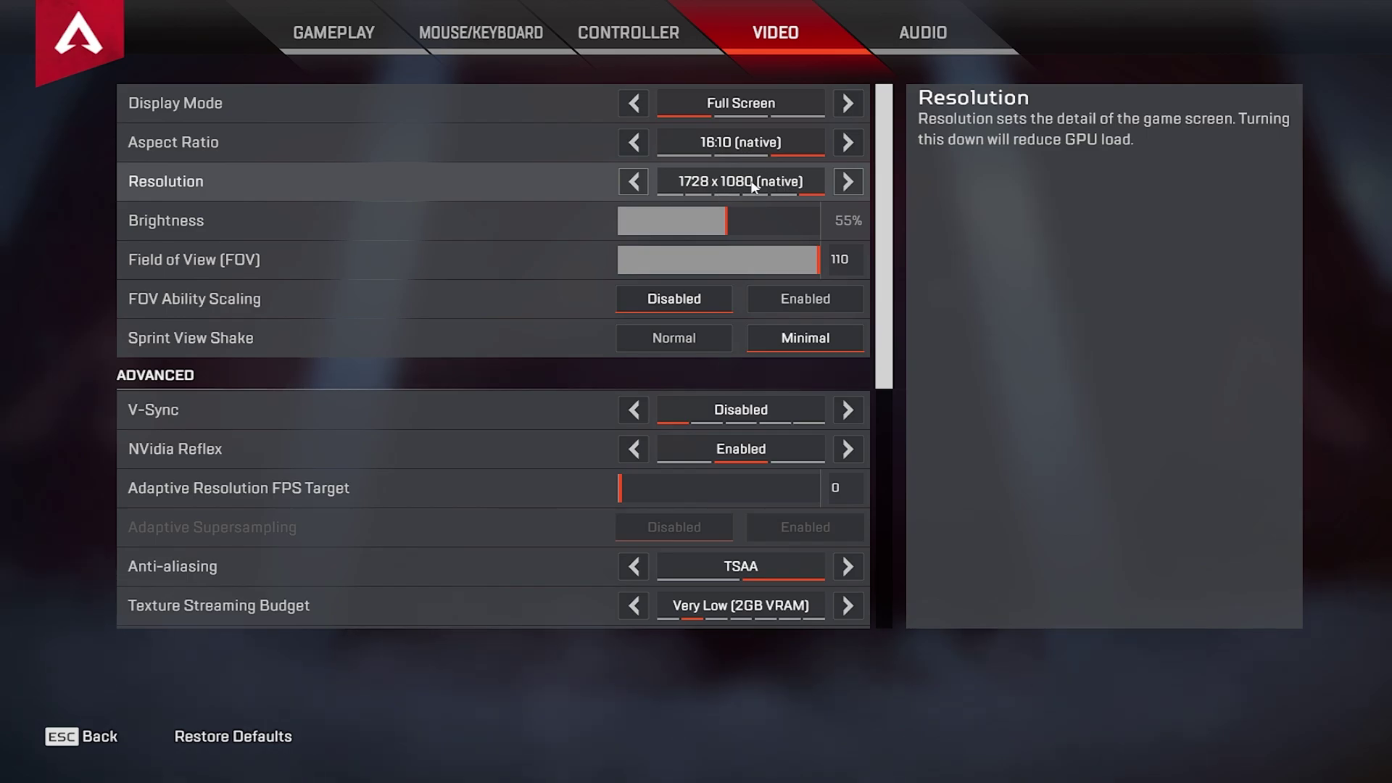
- Leave the video settings by way of the Gameplay tab and return to the lobby
left_click(637, 51)
left_click(338, 34)
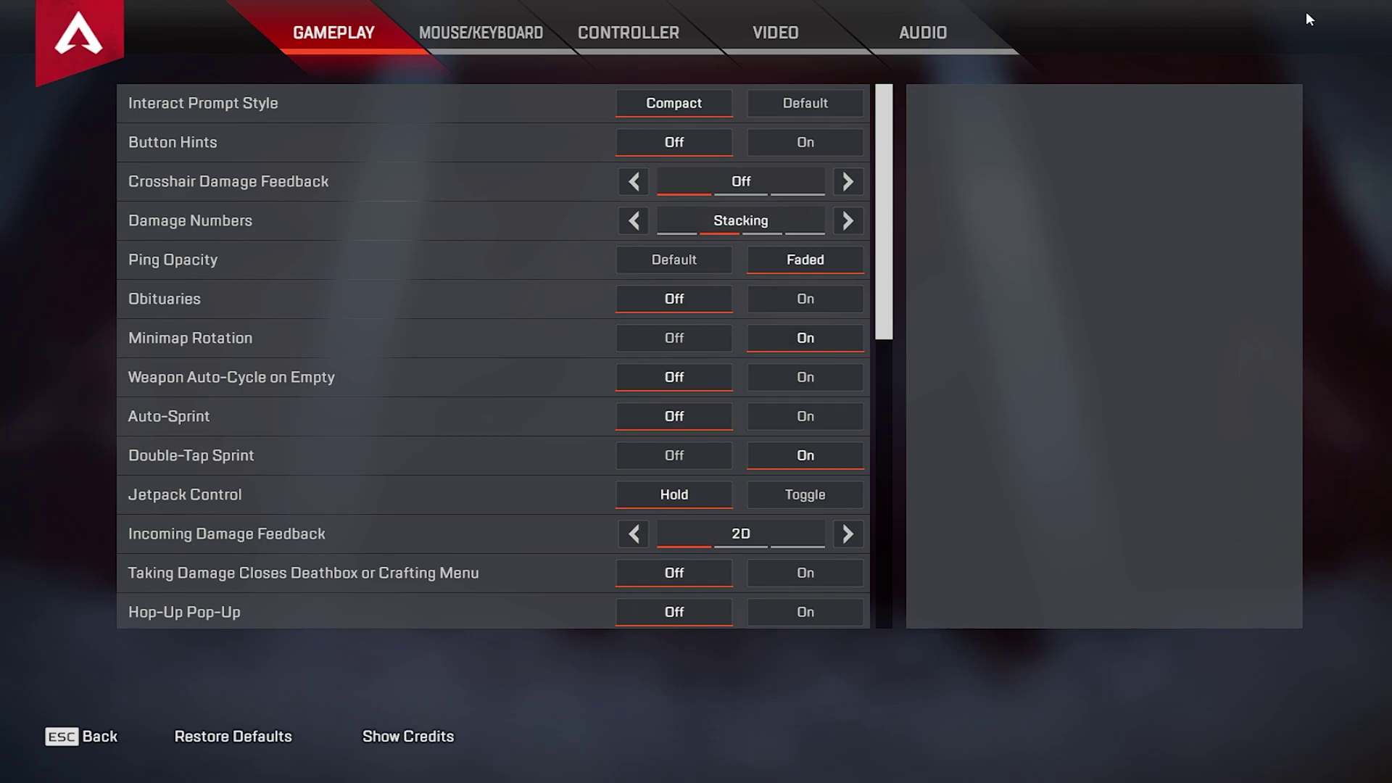
left_click(62, 745)
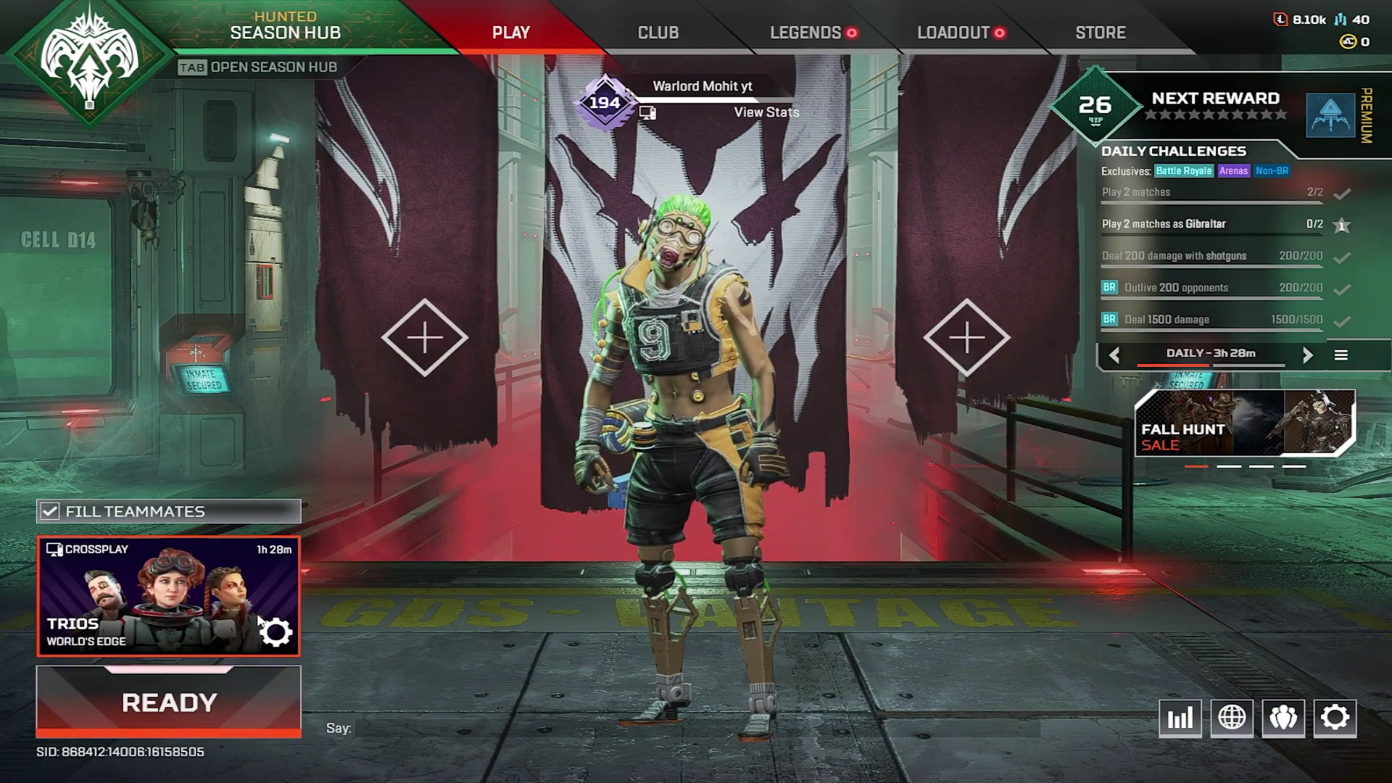
- Choose Firing Range as the game mode, ready up, and walk toward the target range
left_click(182, 599)
left_click(329, 123)
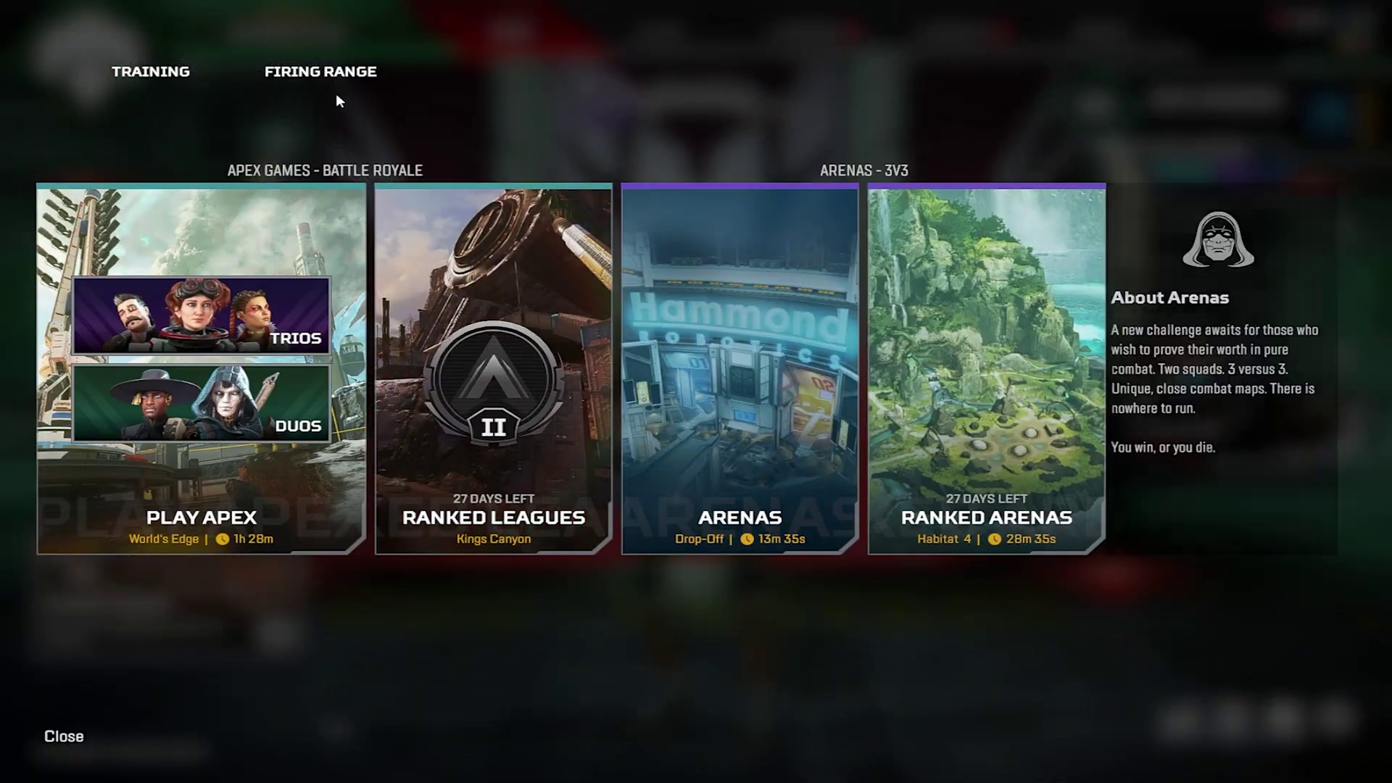
left_click(336, 93)
left_click(208, 672)
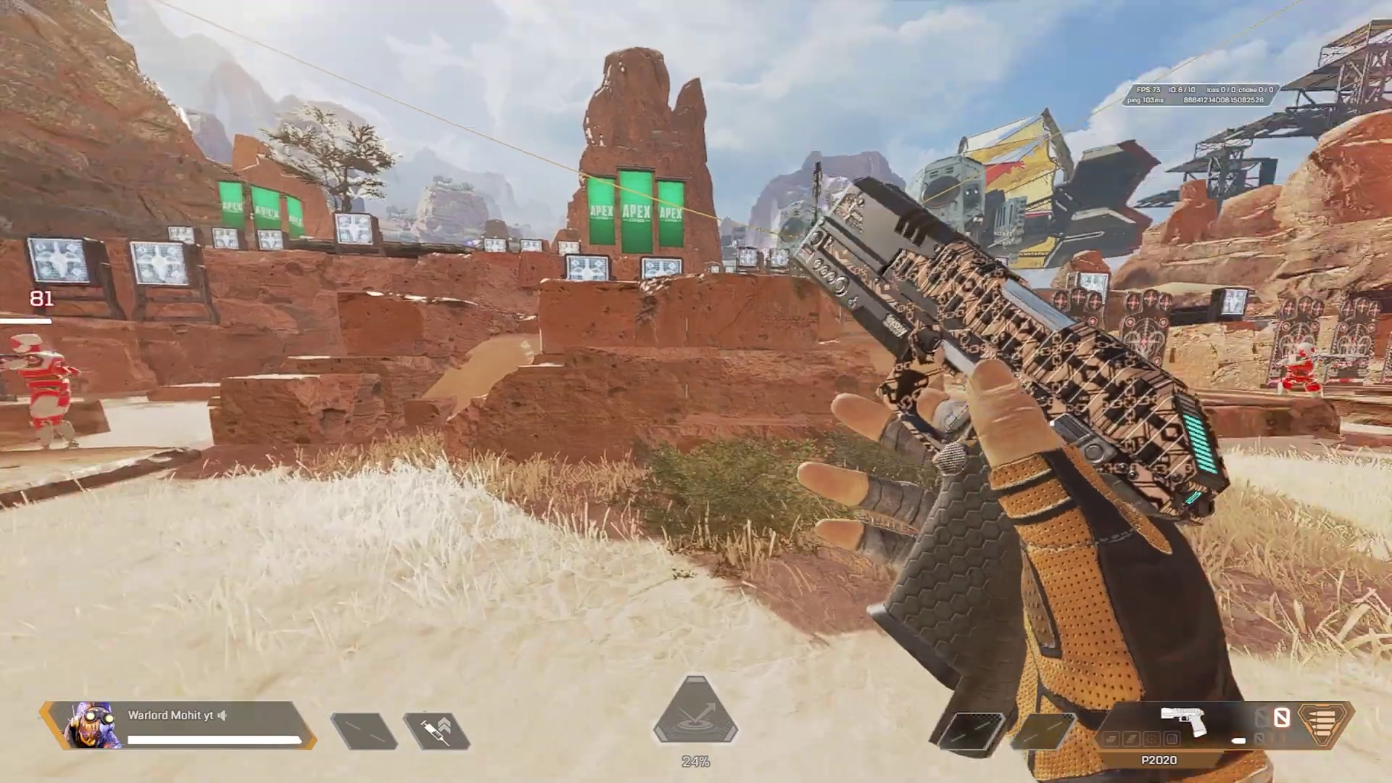
key("w")
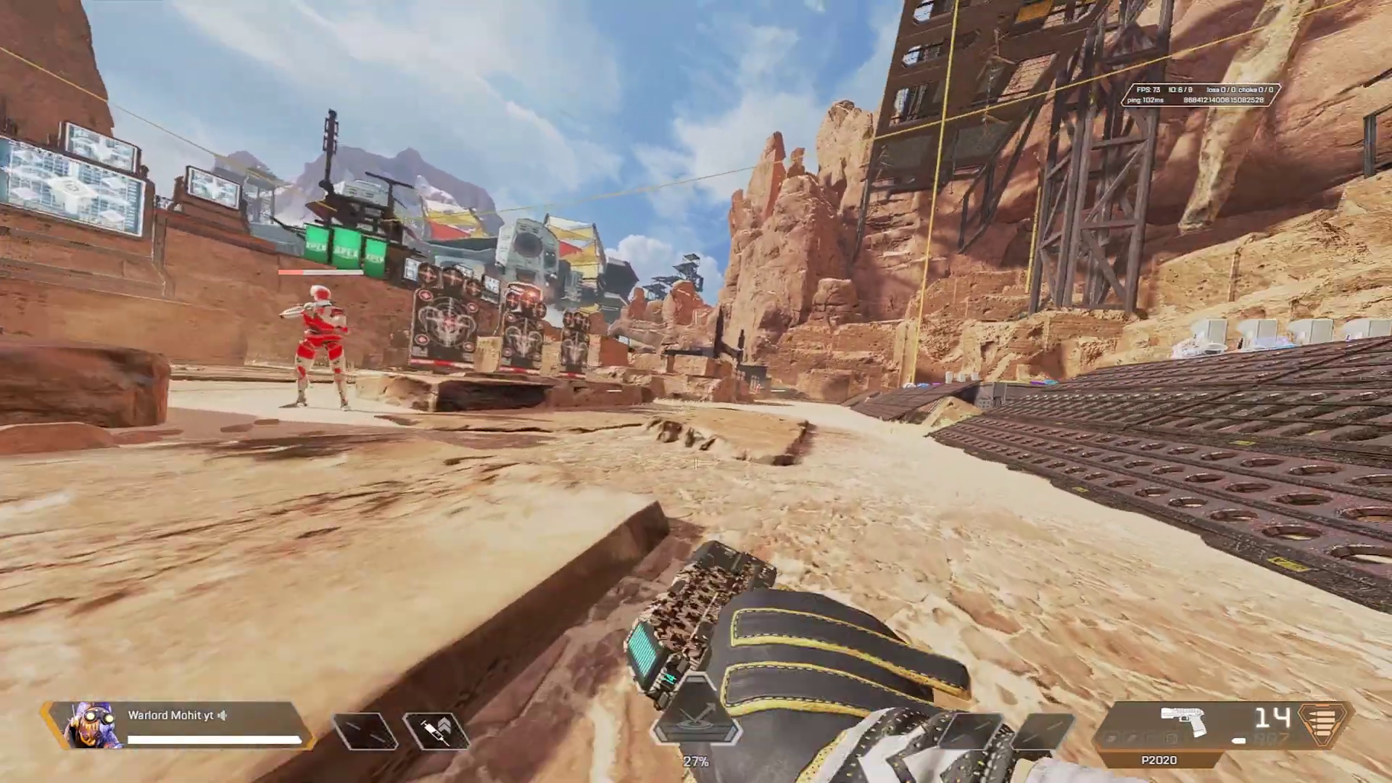
key("w")
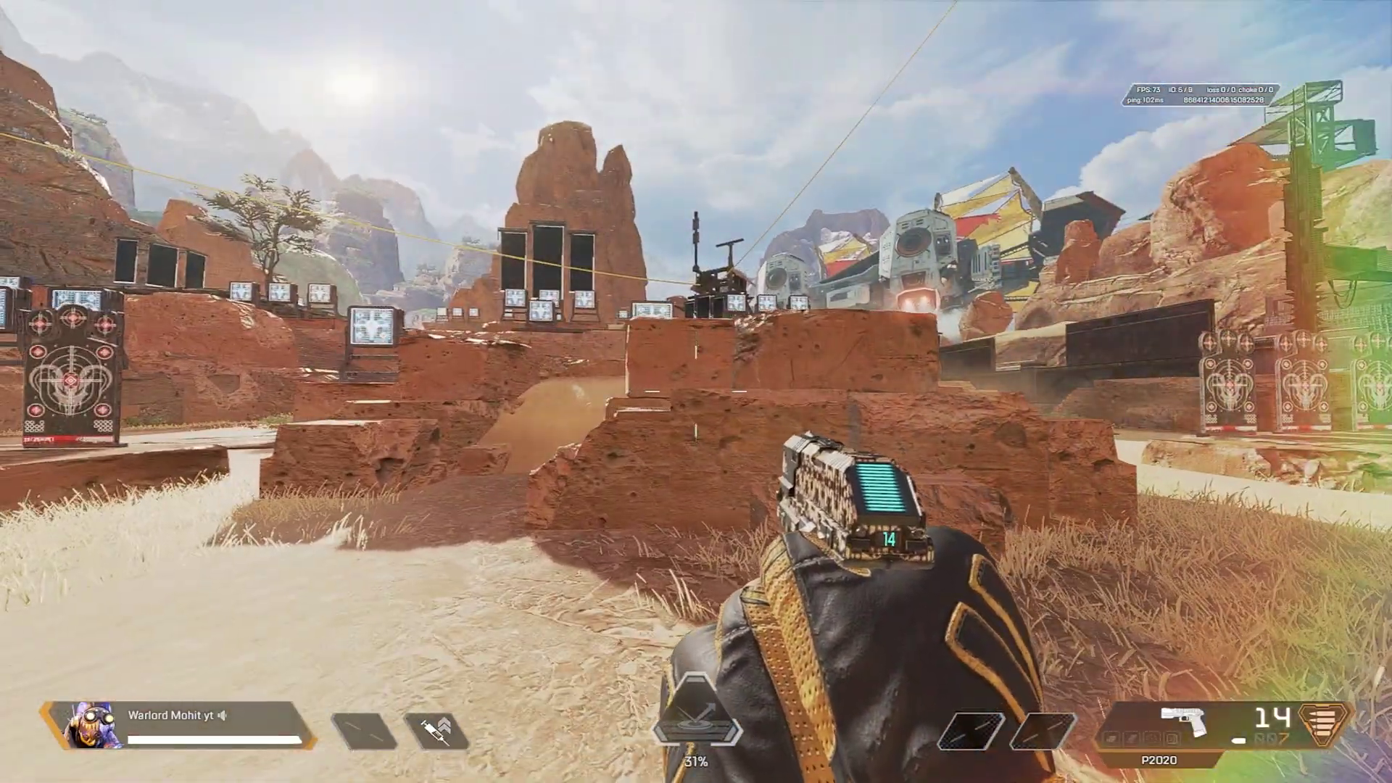
- Browse the Add Filter list, pick Depth of field, then close the game filter panel
key("alt+f3")
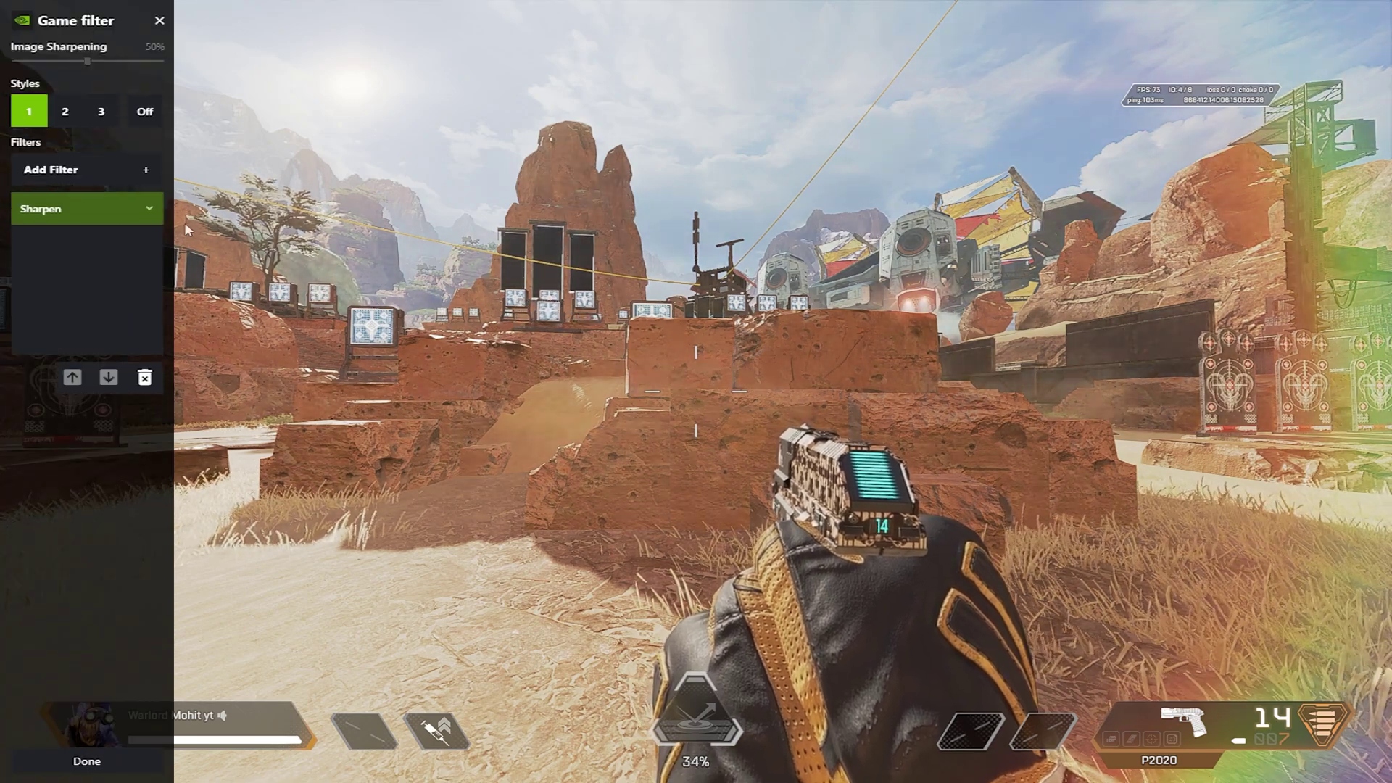
left_click(107, 169)
scroll(73, 260, "down", 3)
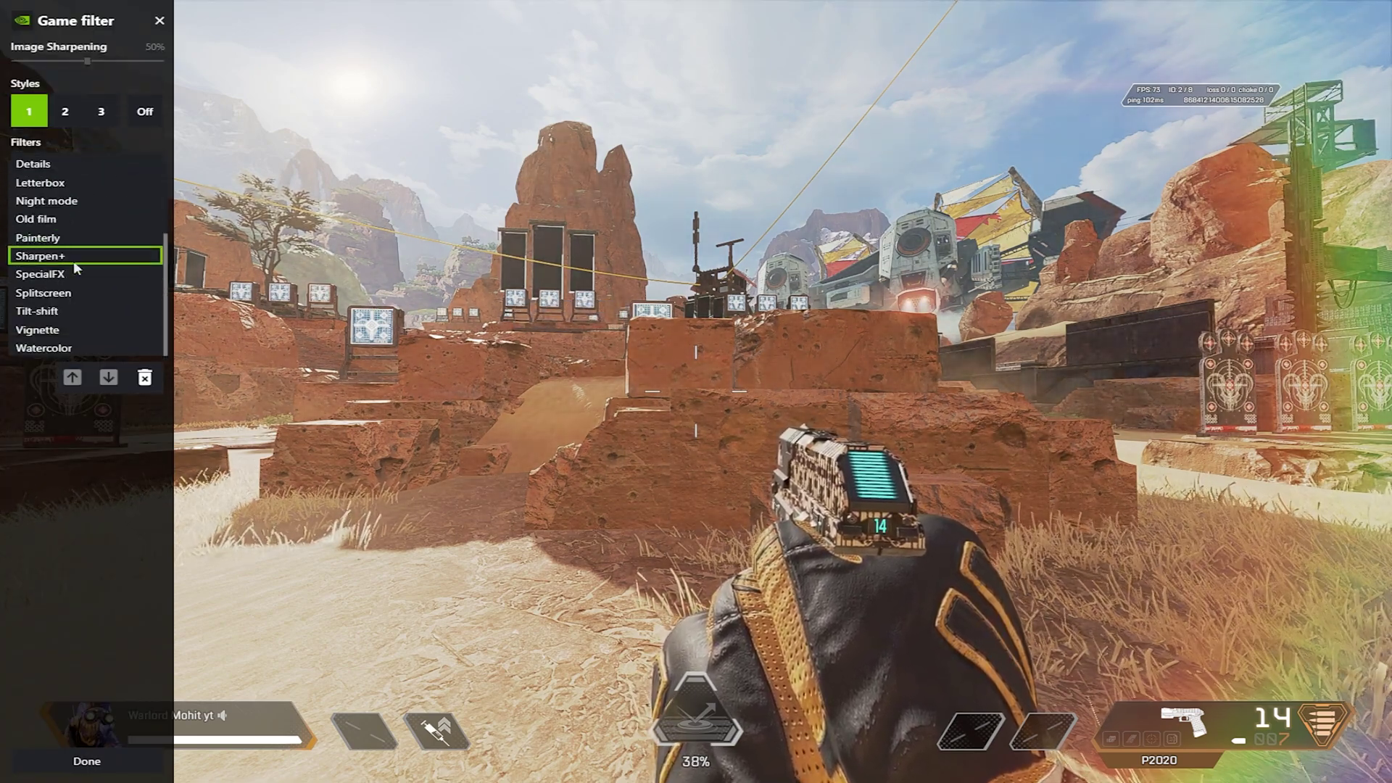
scroll(61, 270, "up", 3)
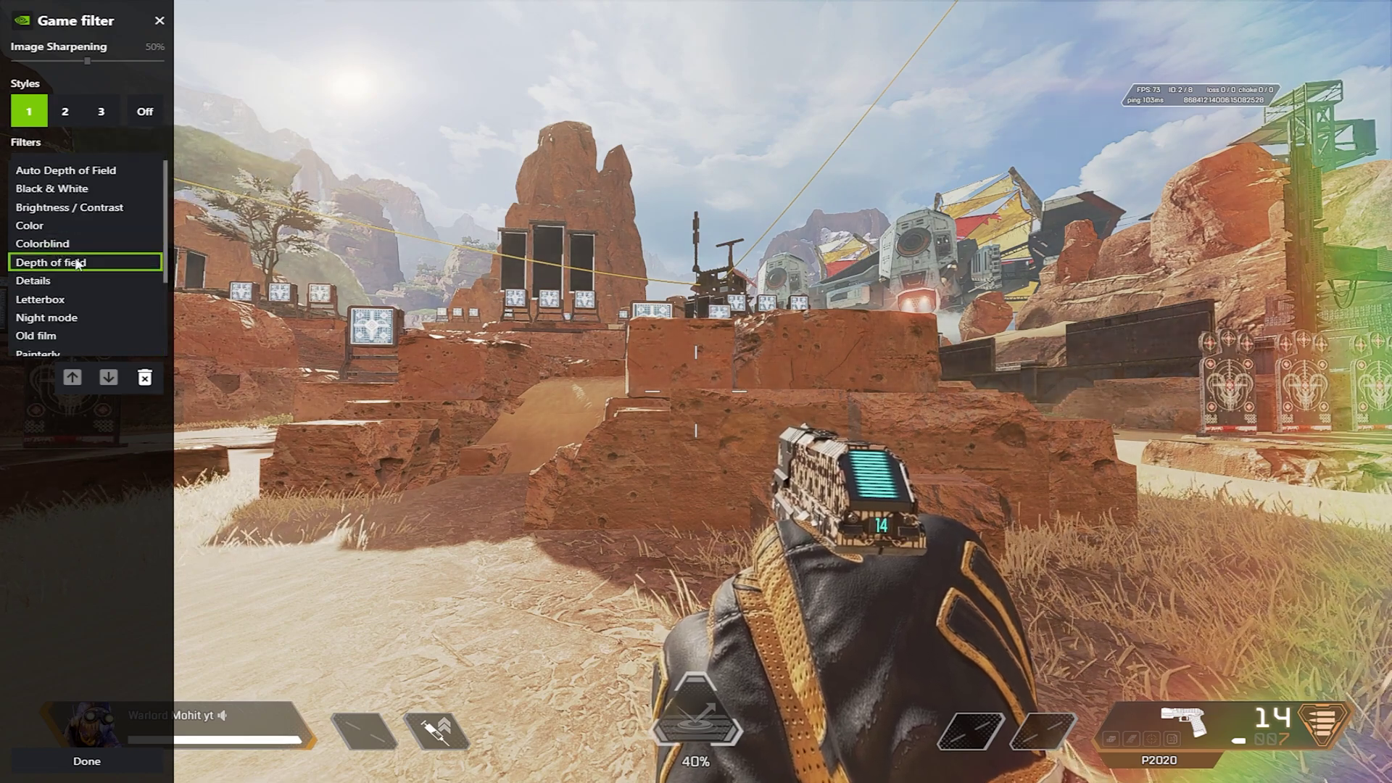
left_click(77, 261)
key("alt+f3")
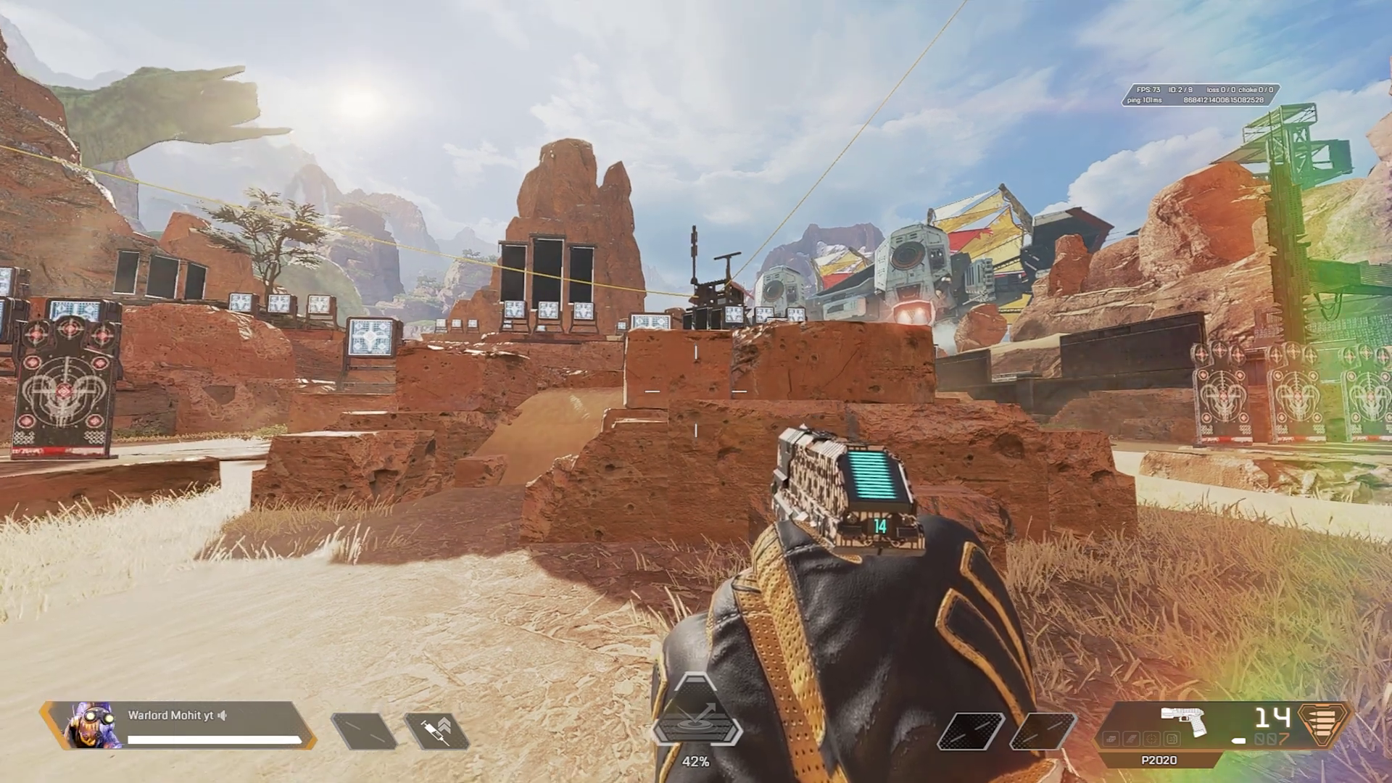
- Expand the Sharpen filter and nudge its Intensity slider up to 40%
key("alt+f3")
left_click(137, 210)
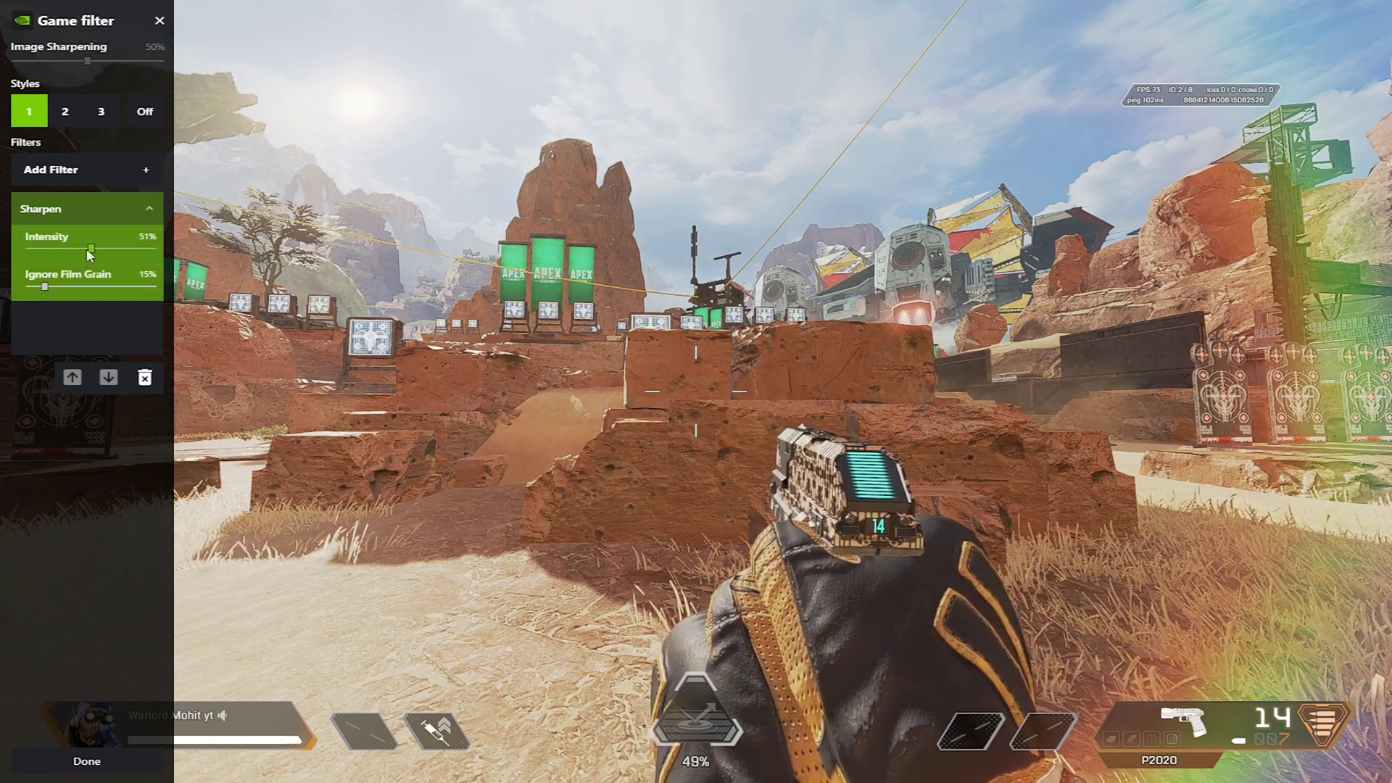
left_click_drag(78, 247, 78, 248)
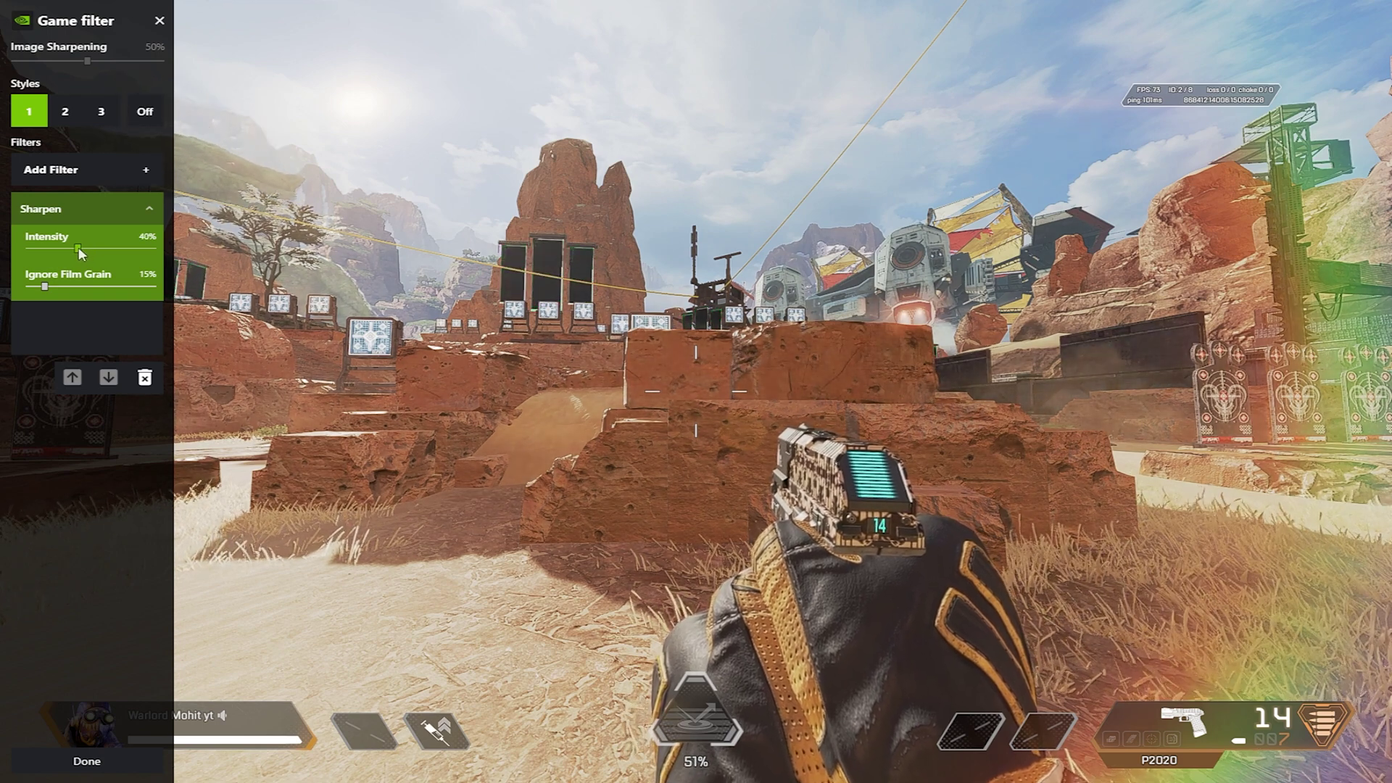
- Resume play and walk the Firing Range with the sharpened picture, then open the GeForce overlay (Alt+Z)
key("Escape")
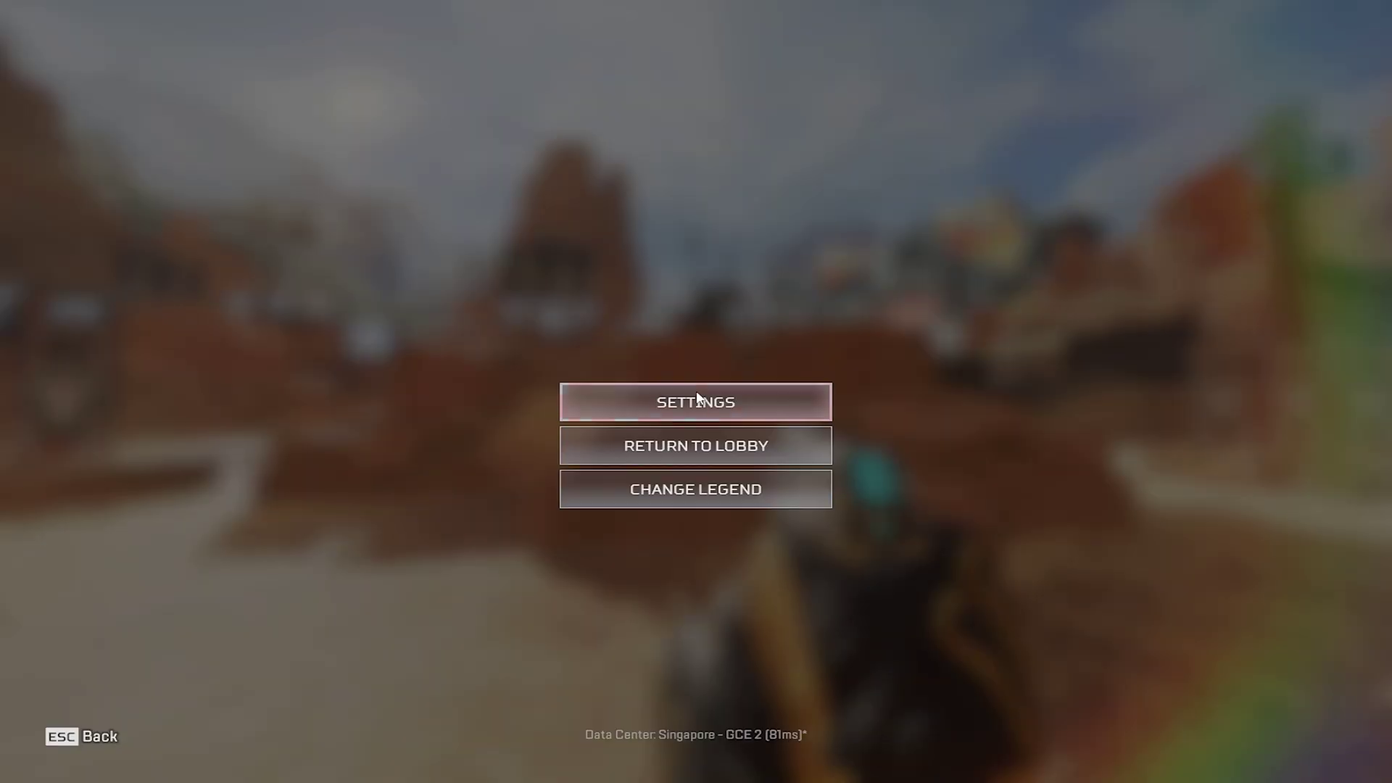
key("Escape")
key("3")
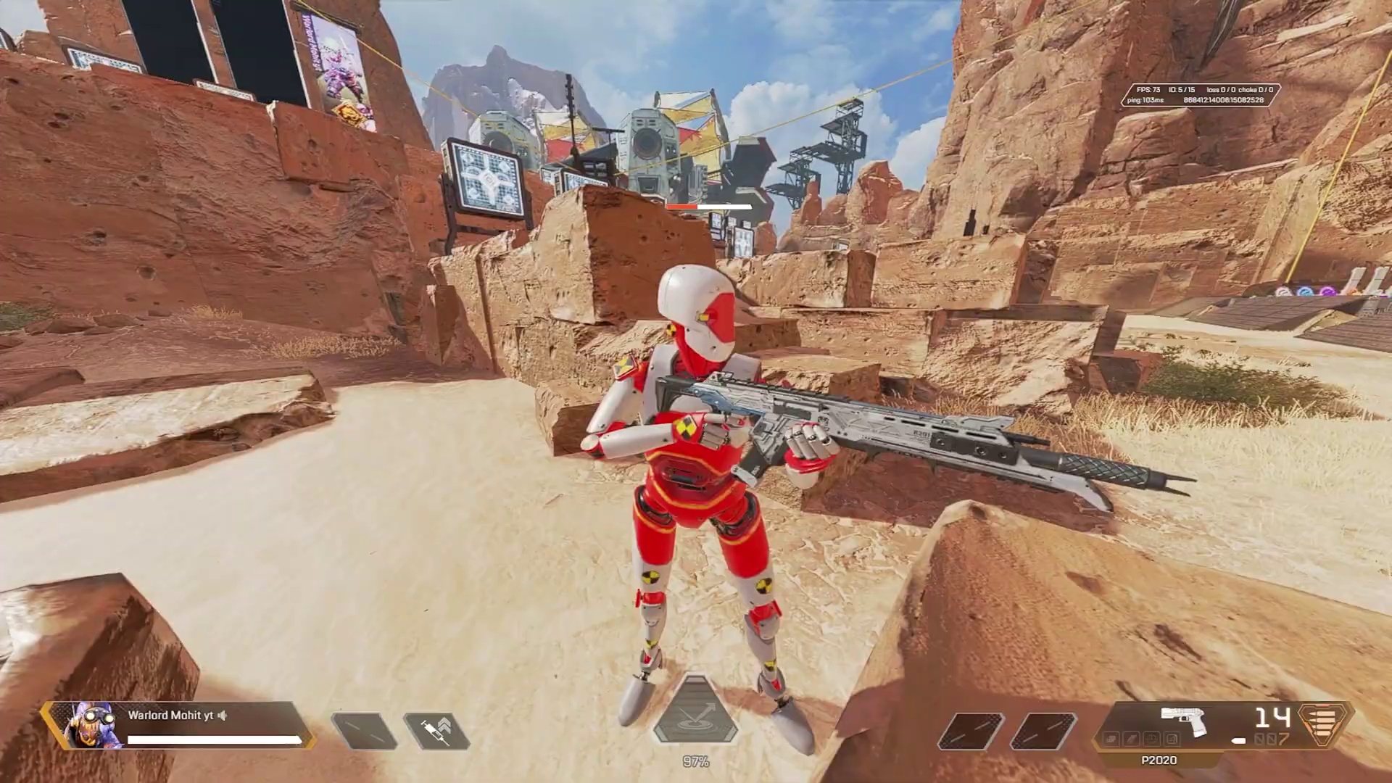
key("alt+z")
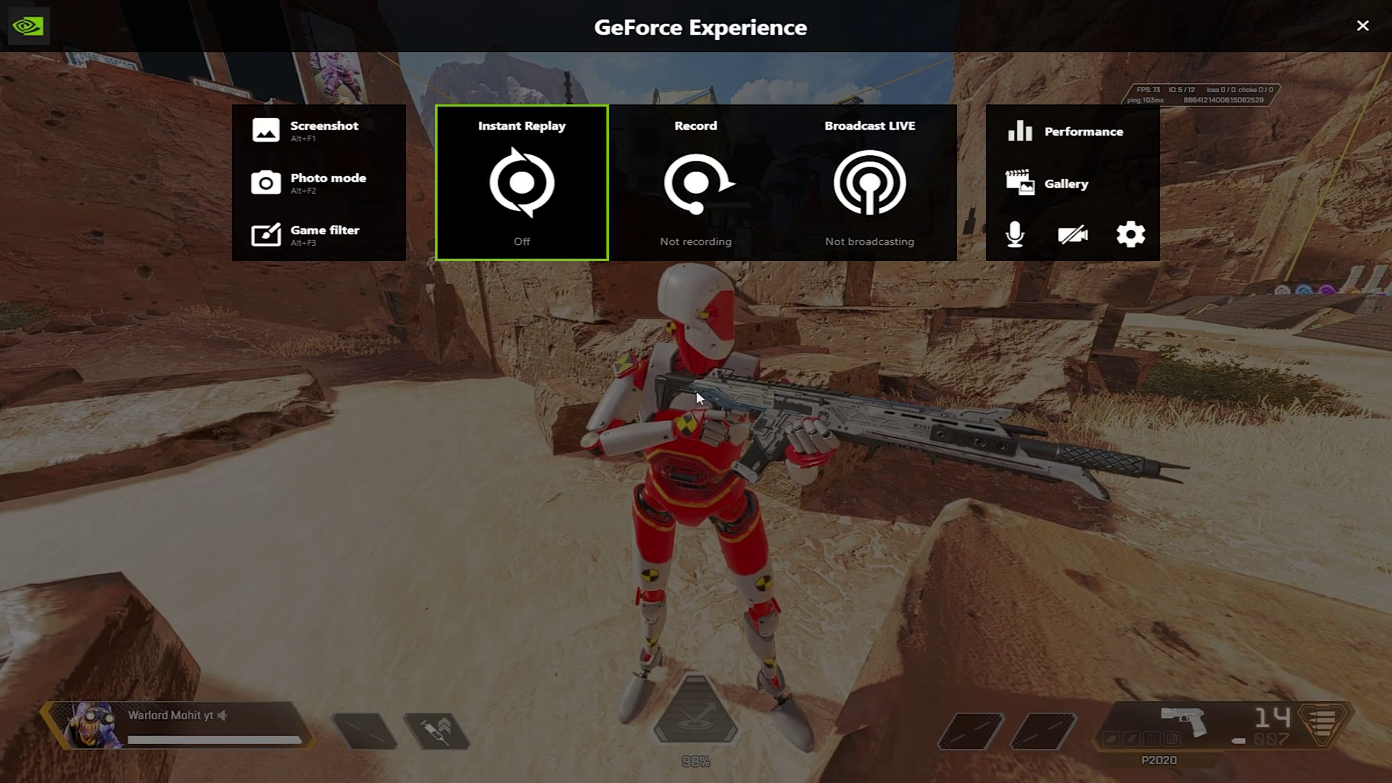